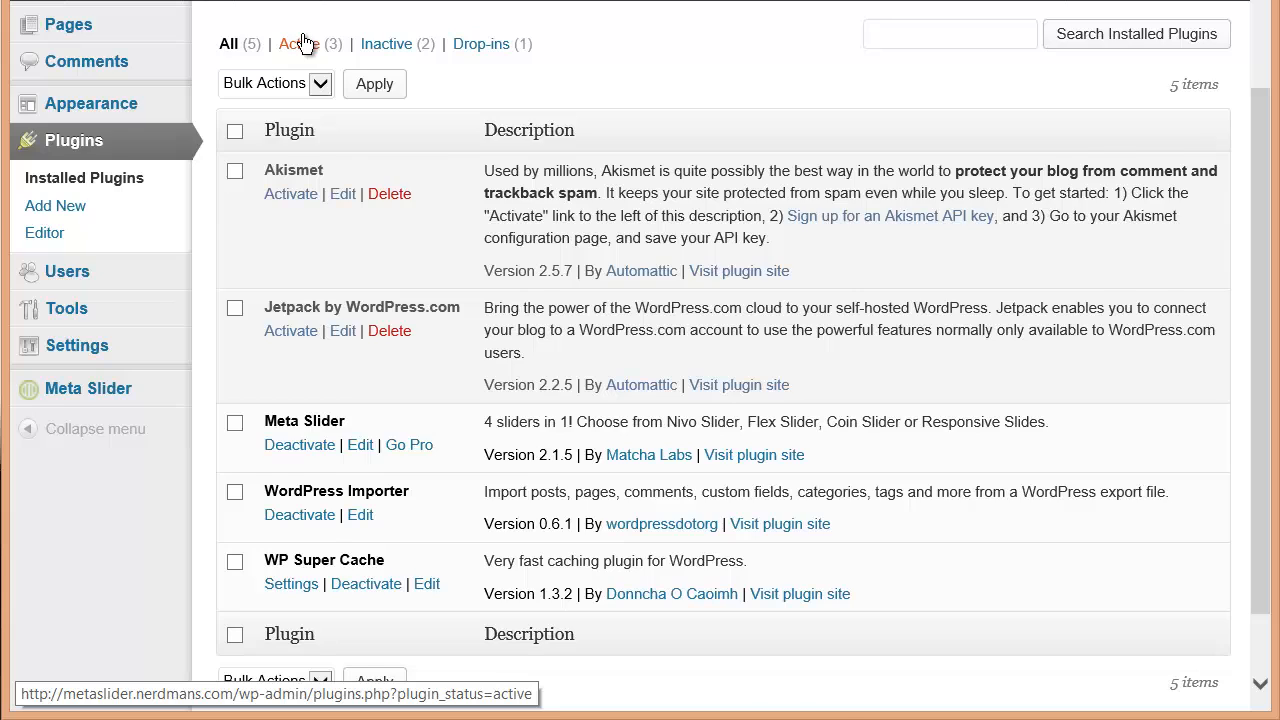
Upload and install the plugin file ml-slider-pro-1.1.1.zip from the Downloads folder
{"action": "scroll", "coordinate": [350, 50], "scroll_direction": "up", "scroll_amount": 2}
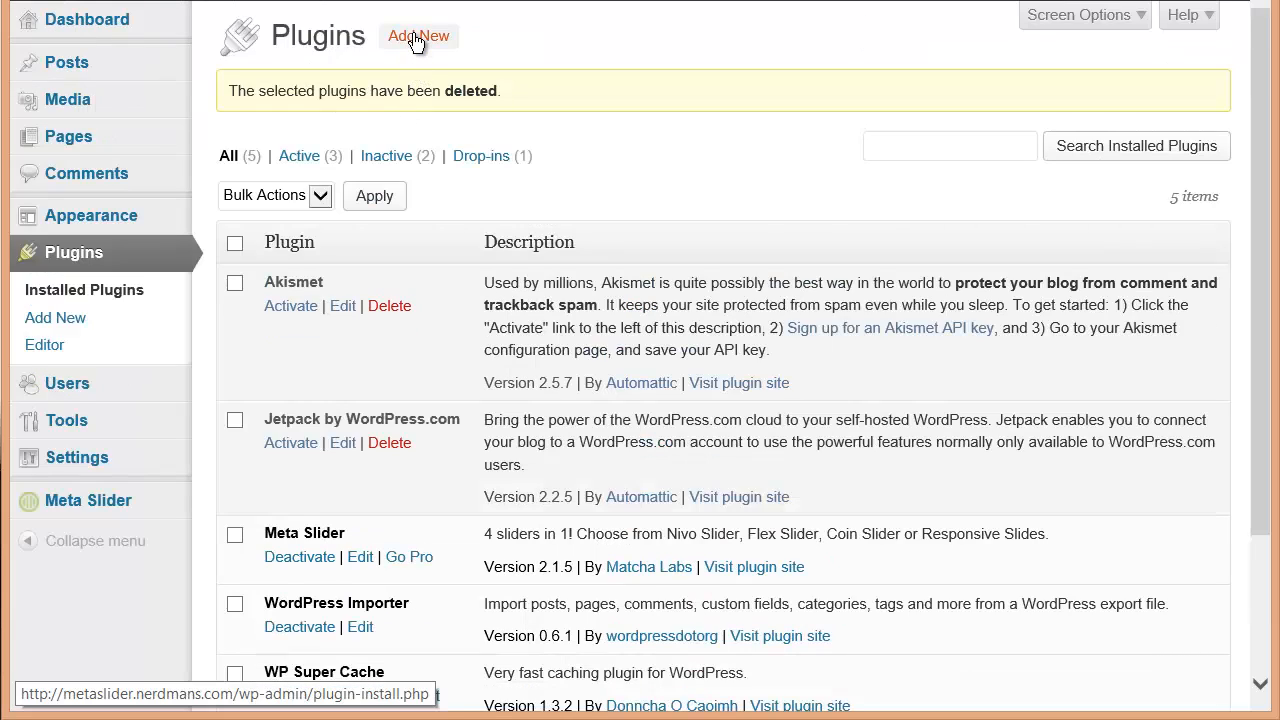
{"action": "left_click", "coordinate": [417, 40]}
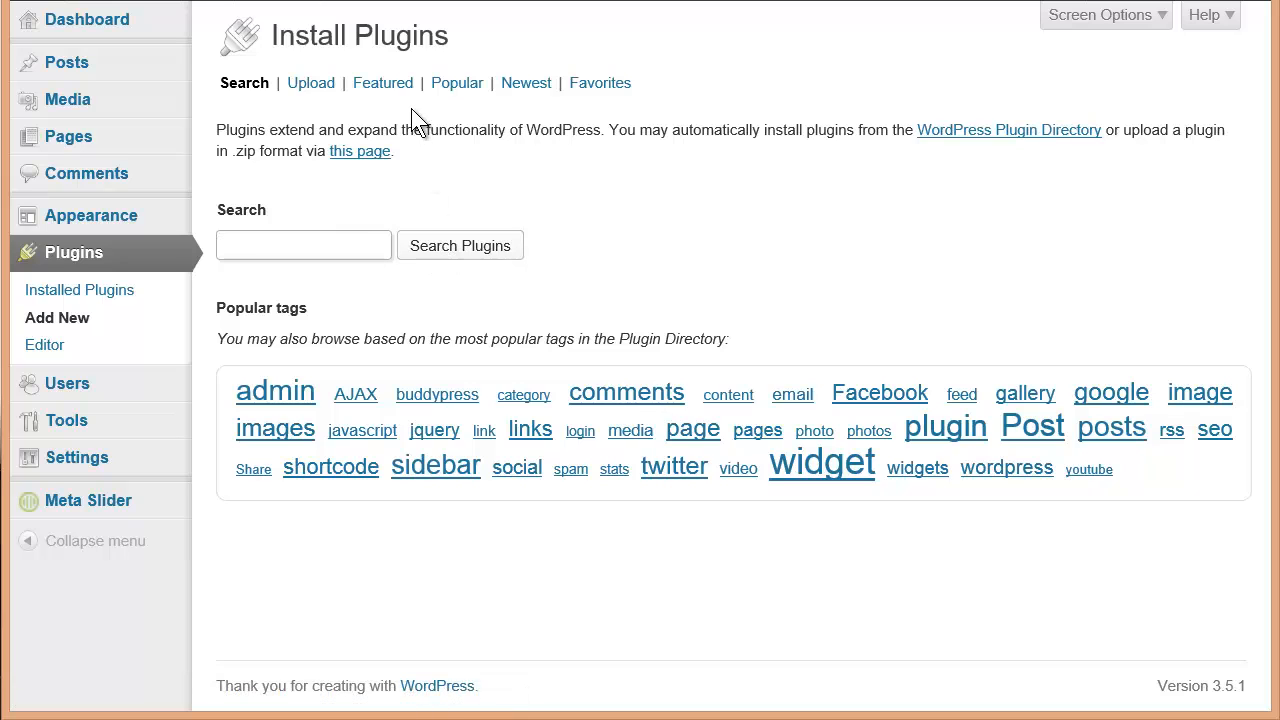
{"action": "left_click", "coordinate": [311, 88]}
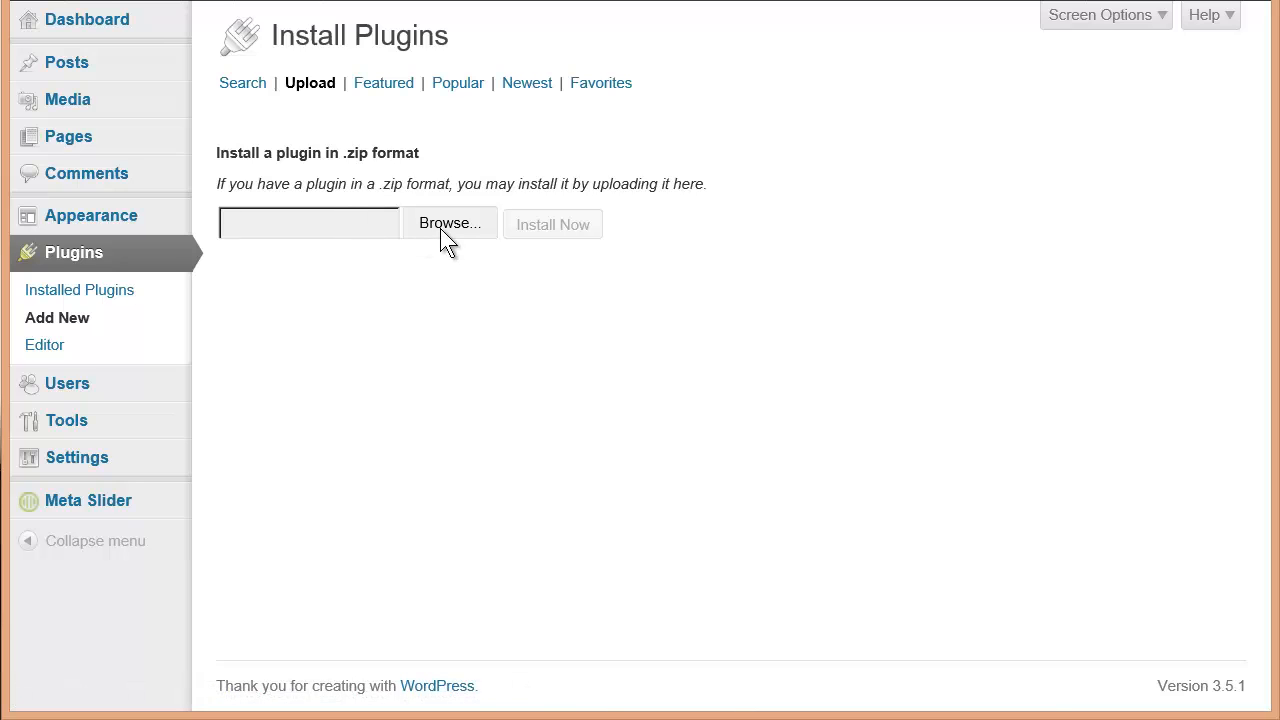
{"action": "left_click", "coordinate": [440, 228]}
{"action": "left_click", "coordinate": [336, 6]}
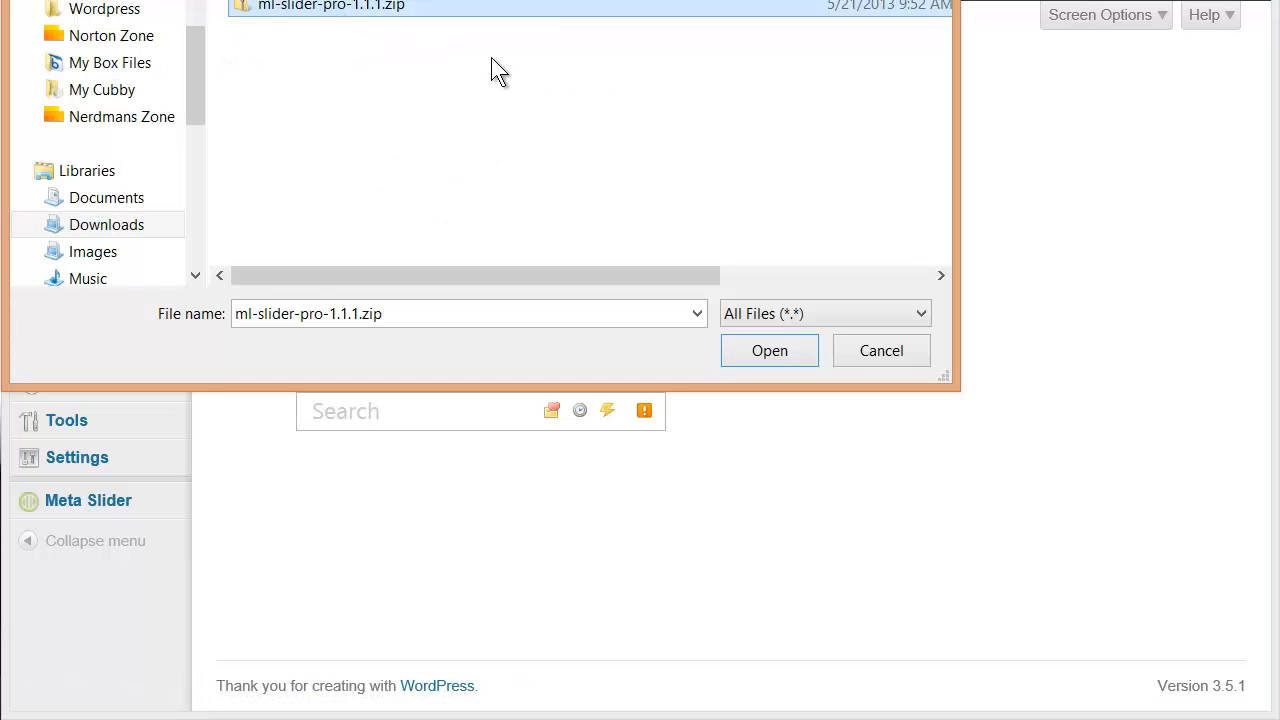
{"action": "left_click", "coordinate": [770, 350]}
{"action": "left_click", "coordinate": [769, 350]}
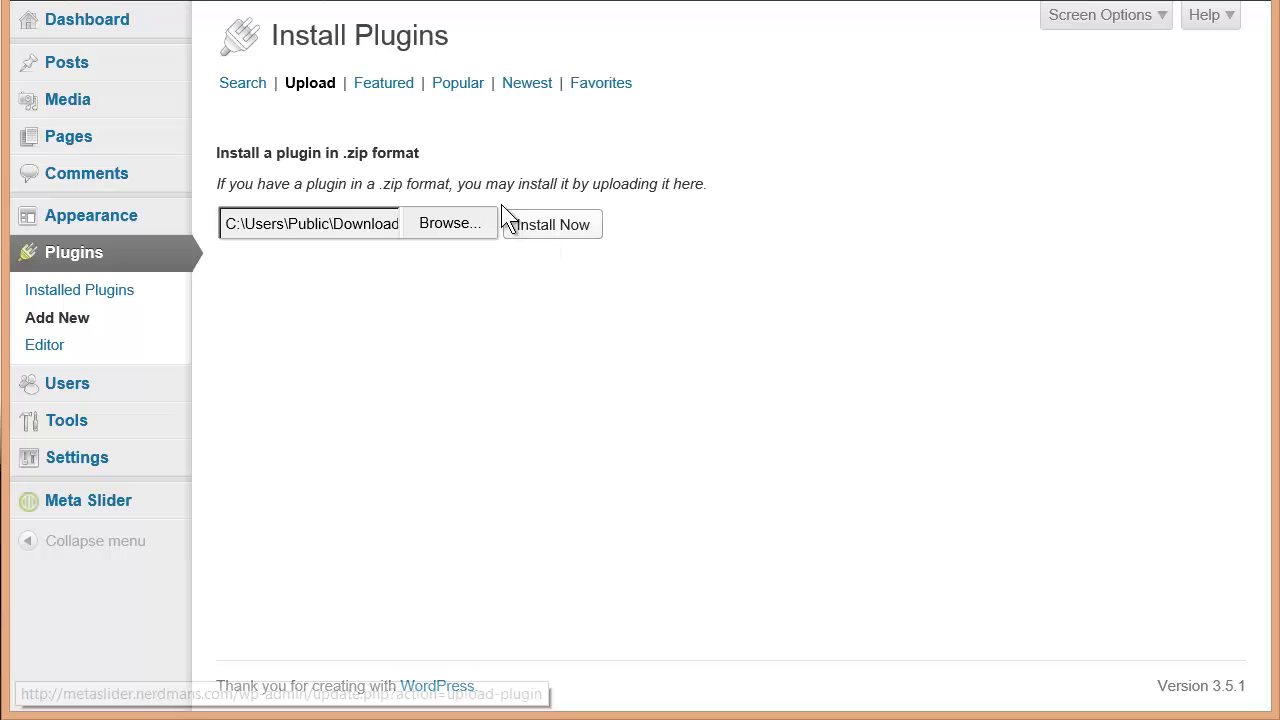
{"action": "left_click", "coordinate": [538, 228]}
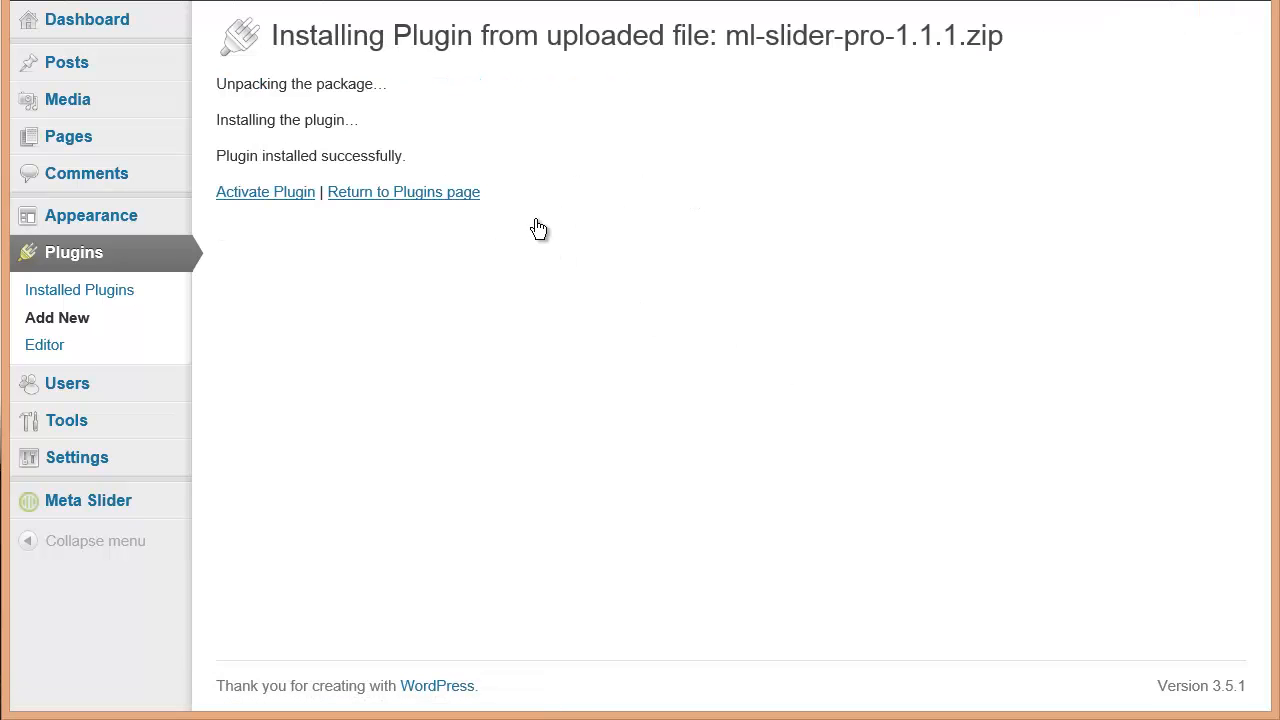
Activate the newly installed plugin and open the Meta Slider Pro slider editor
{"action": "left_click", "coordinate": [258, 194]}
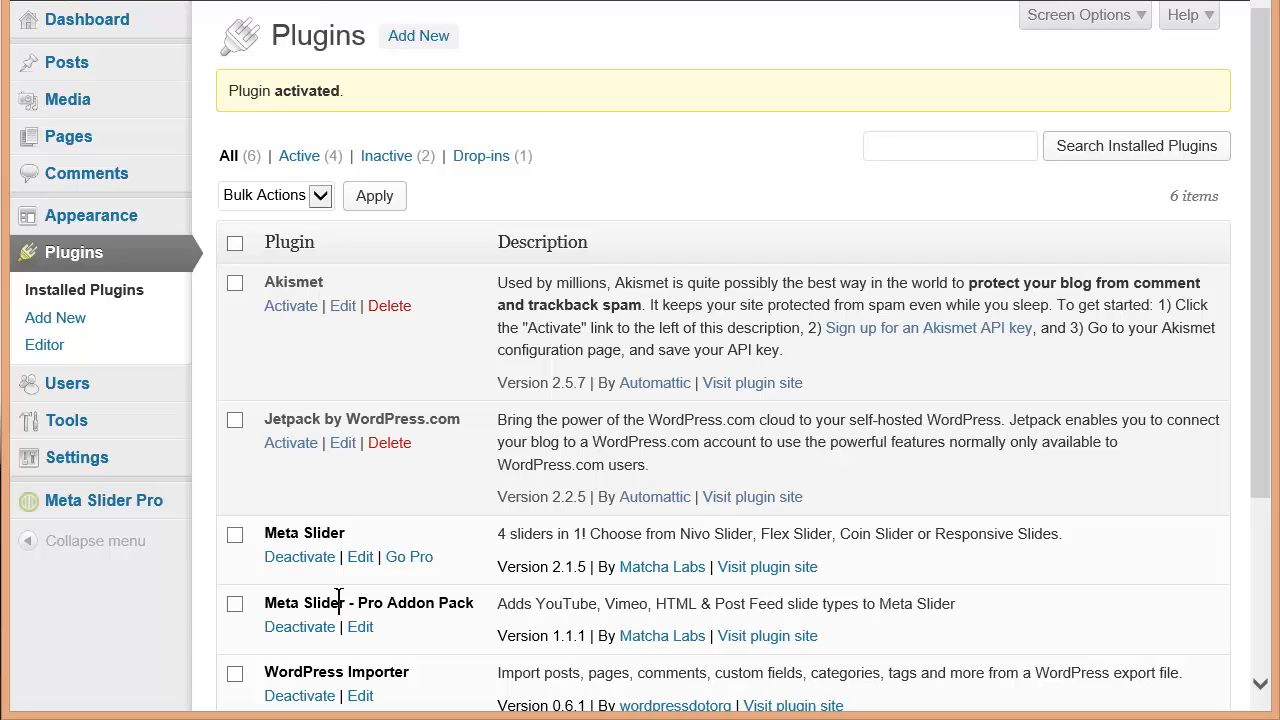
{"action": "mouse_move", "coordinate": [90, 513]}
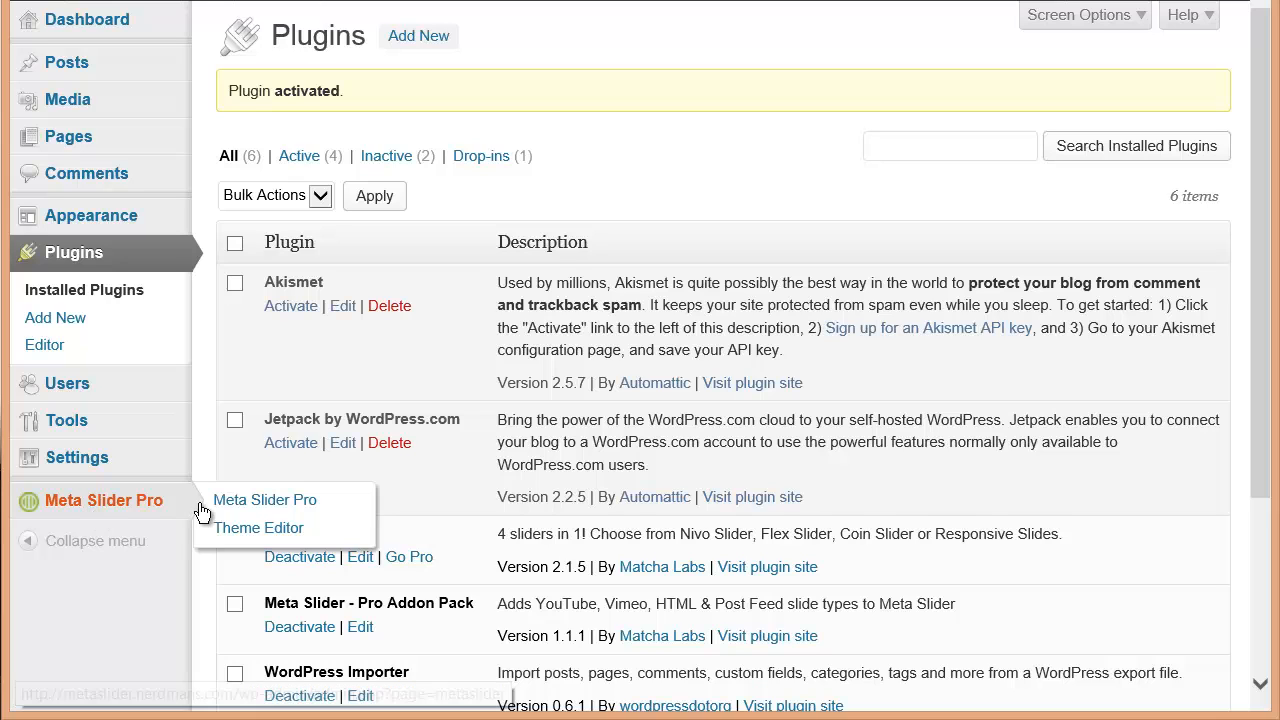
{"action": "left_click", "coordinate": [244, 503]}
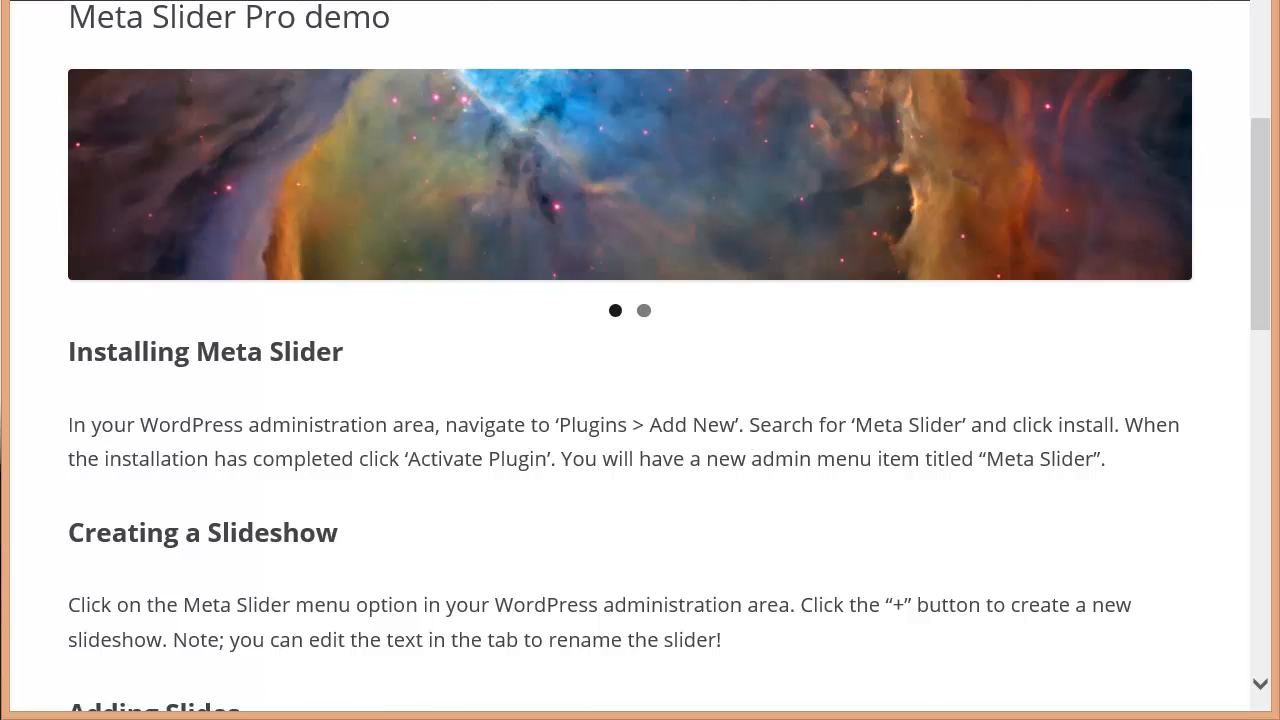
{"action": "left_click", "coordinate": [756, 1]}
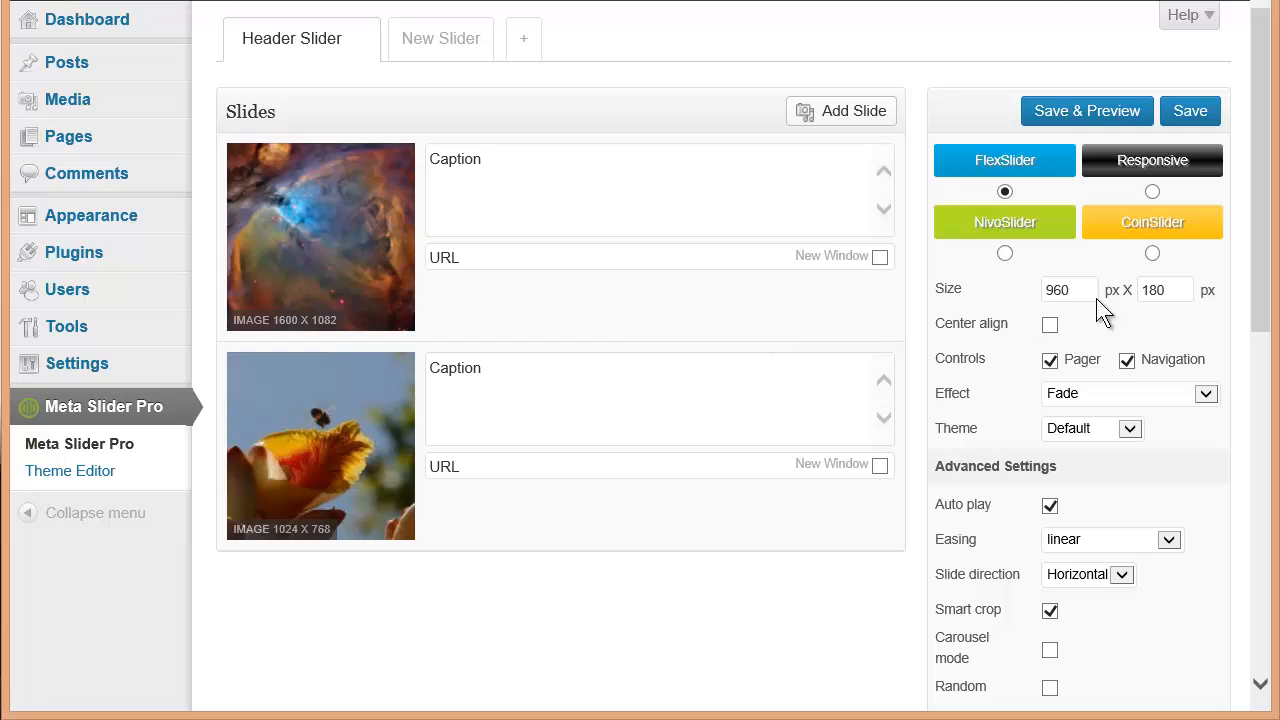
Set the Header Slider's height to 380 px
{"action": "left_click_drag", "start_coordinate": [1148, 290], "coordinate": [1132, 300]}
{"action": "type", "text": "3"}
{"action": "mouse_move", "coordinate": [358, 229]}
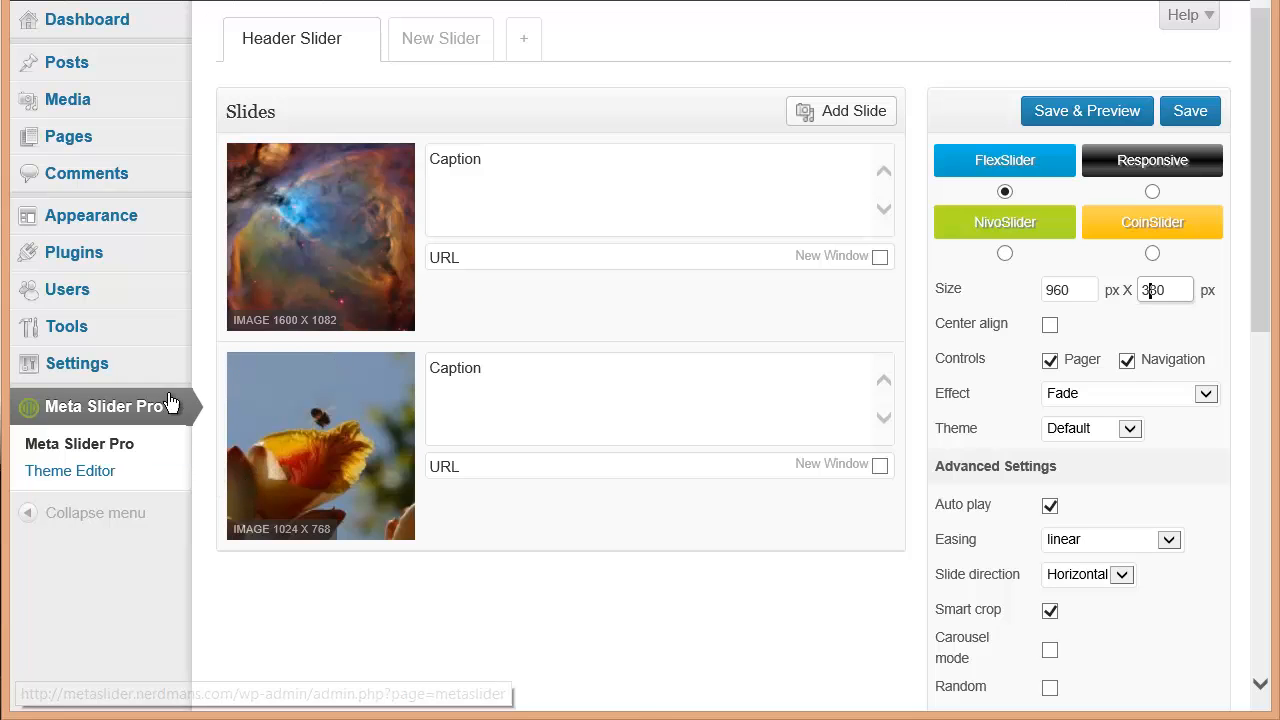
{"action": "left_click", "coordinate": [856, 110]}
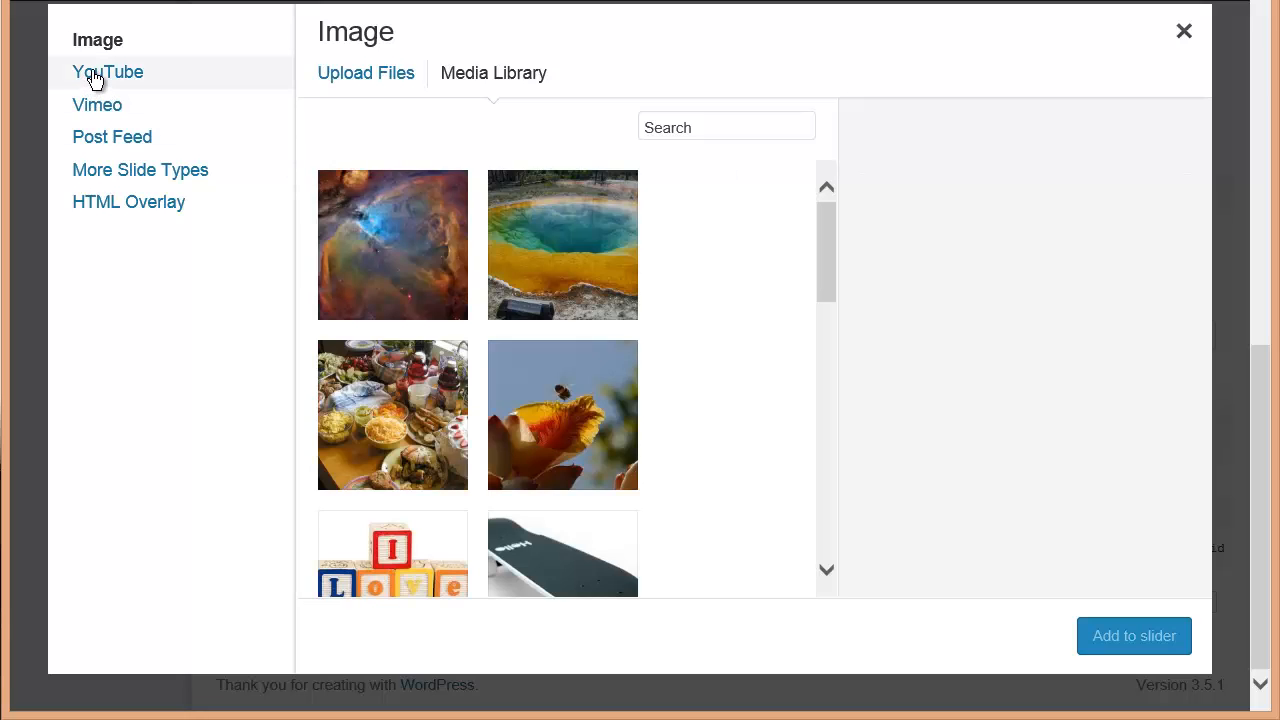
{"action": "left_click", "coordinate": [95, 78]}
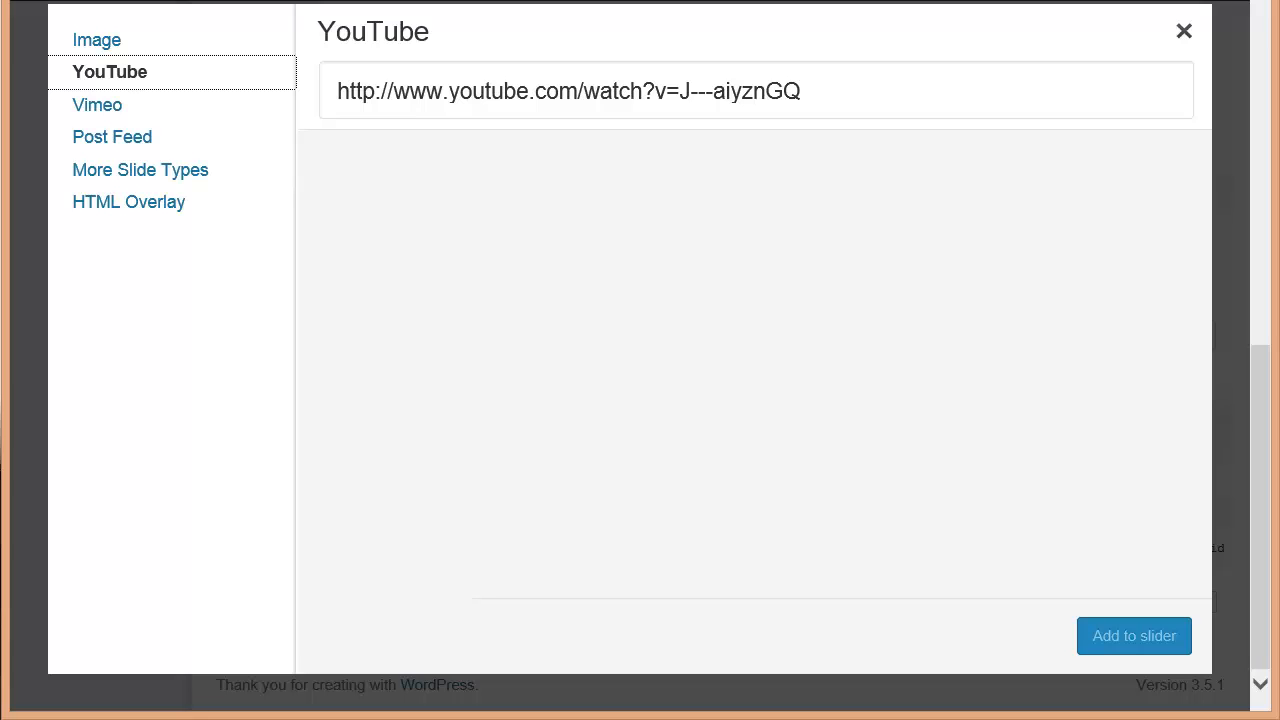
{"action": "left_click", "coordinate": [646, 87]}
{"action": "key", "text": "ctrl+a"}
{"action": "key", "text": "BackSpace"}
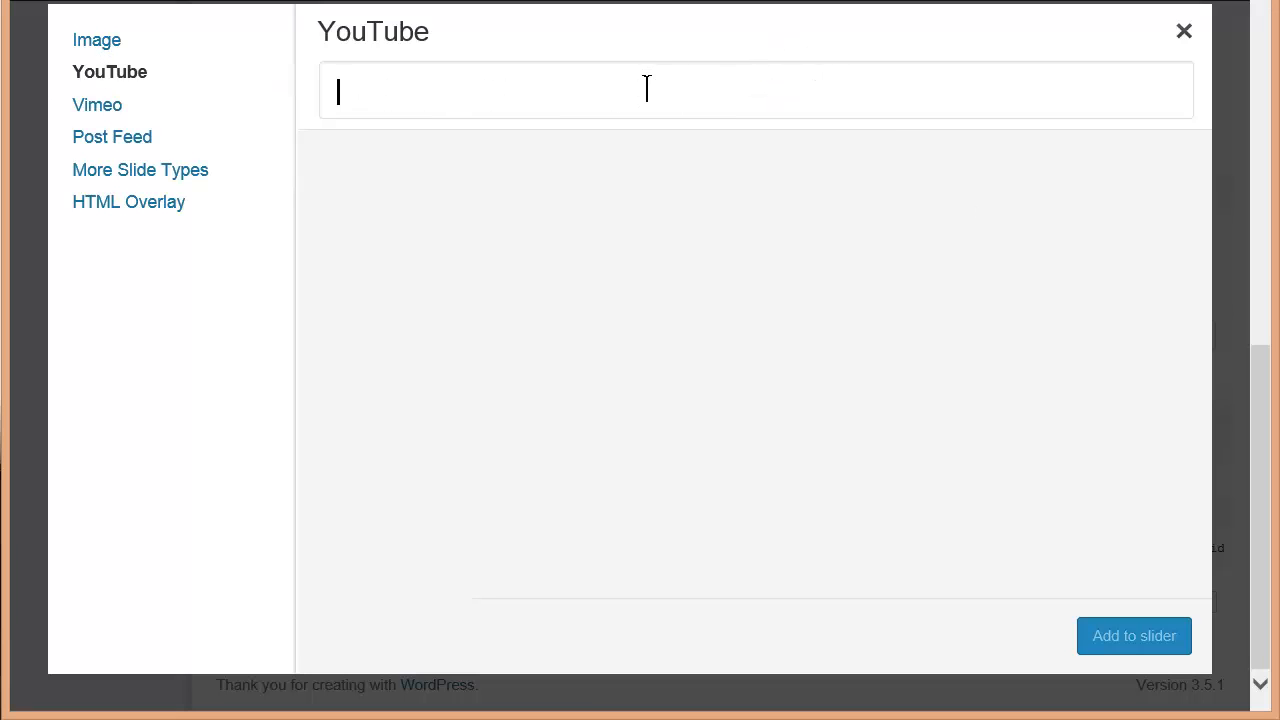
{"action": "type", "text": "http://www.youtube.com/watch?feature=player_embedded&v=hGAvCPv3NUQ#t=7s"}
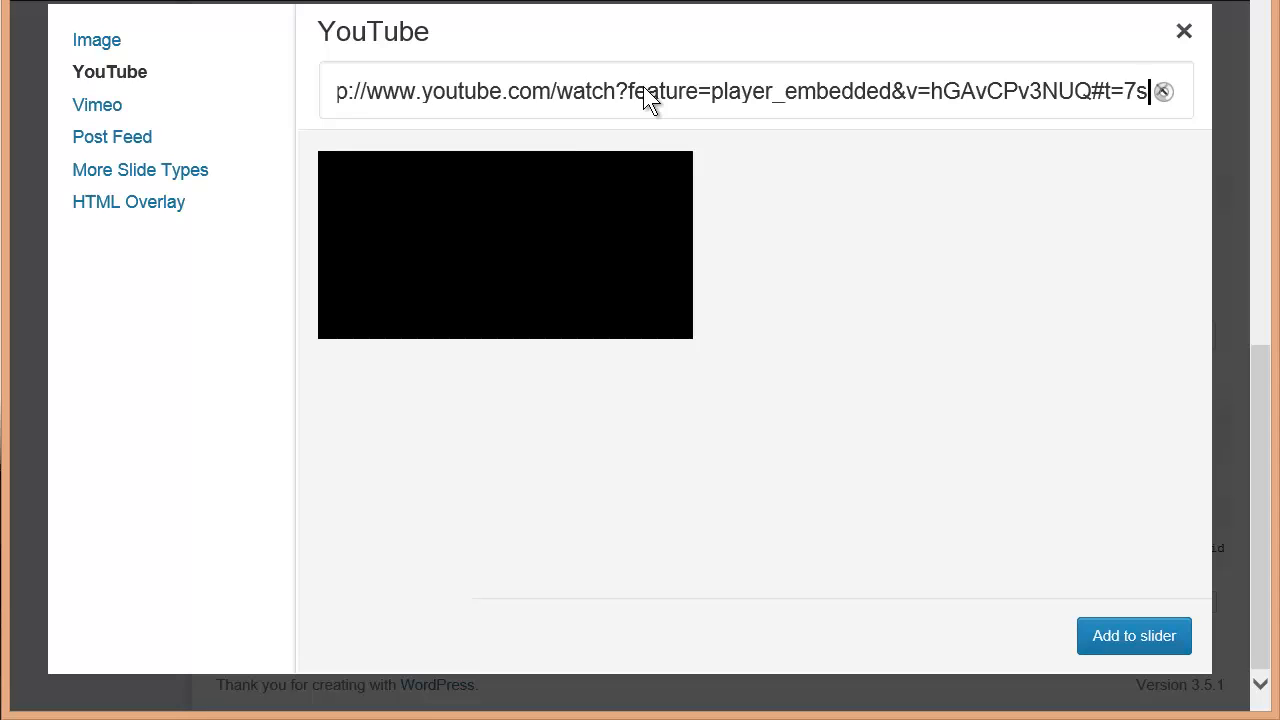
{"action": "left_click", "coordinate": [1098, 634]}
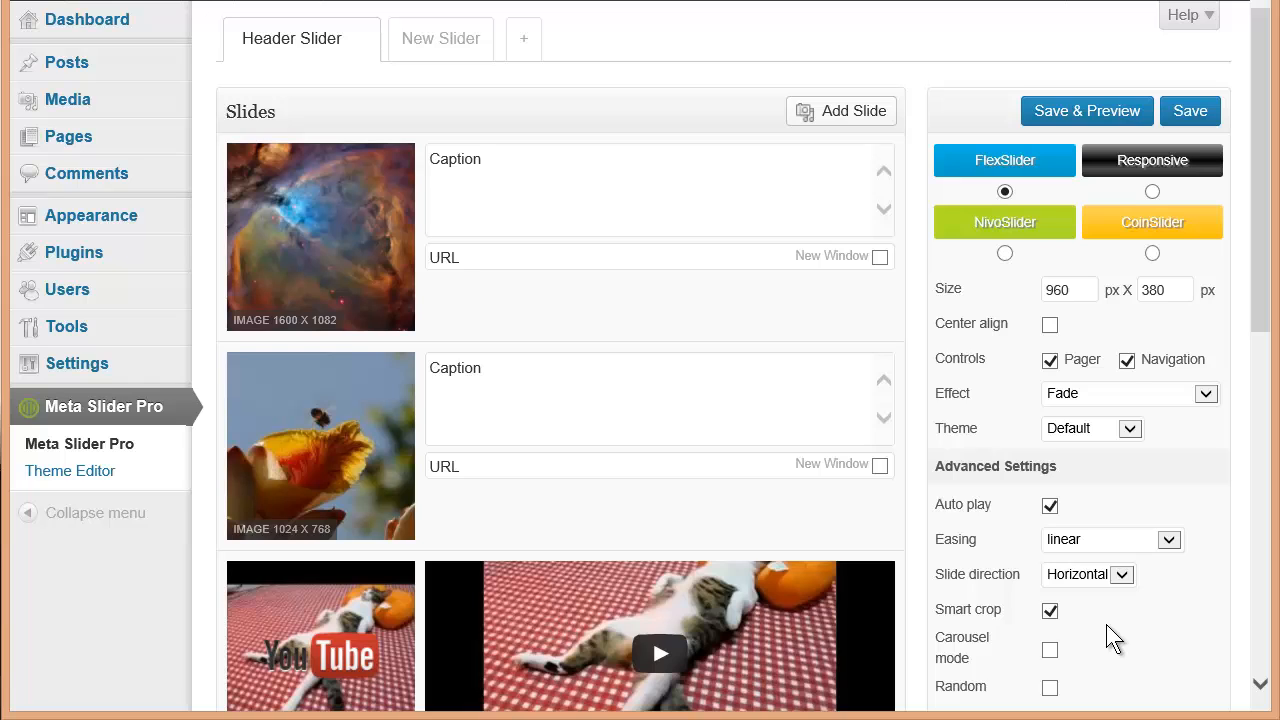
Add a Post Feed slide to the slider
{"action": "left_click", "coordinate": [874, 121]}
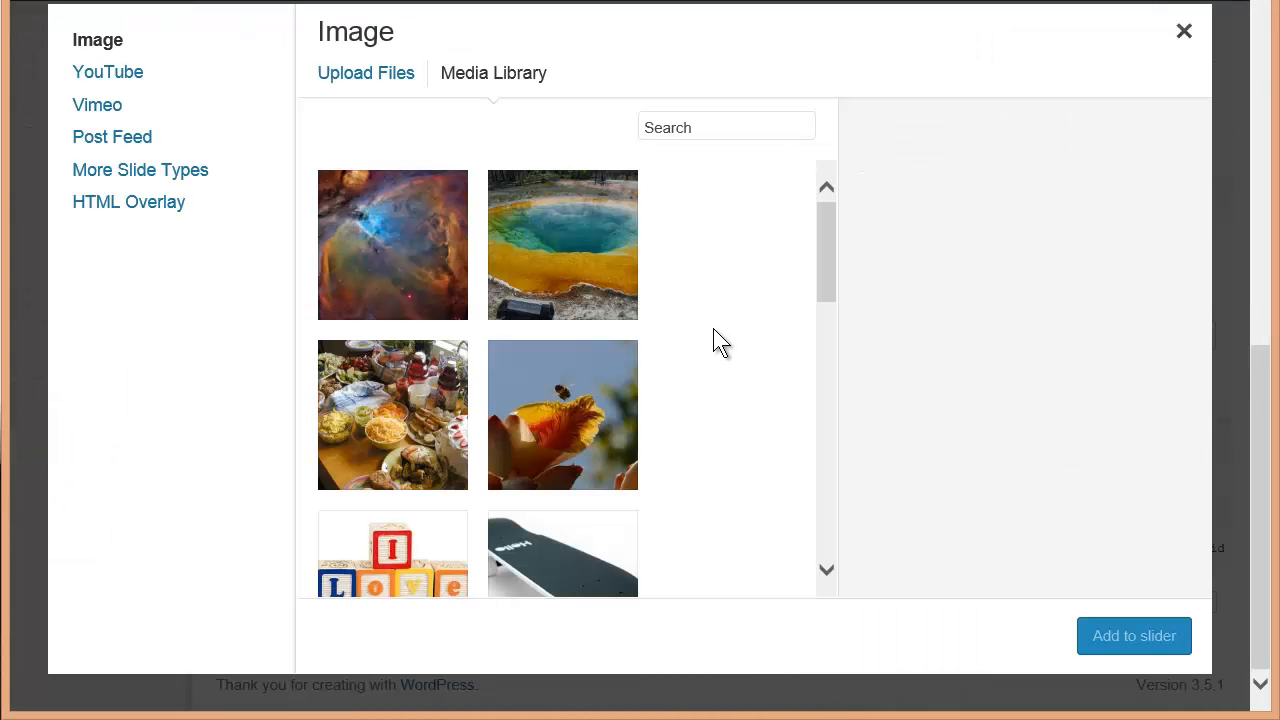
{"action": "left_click", "coordinate": [124, 145]}
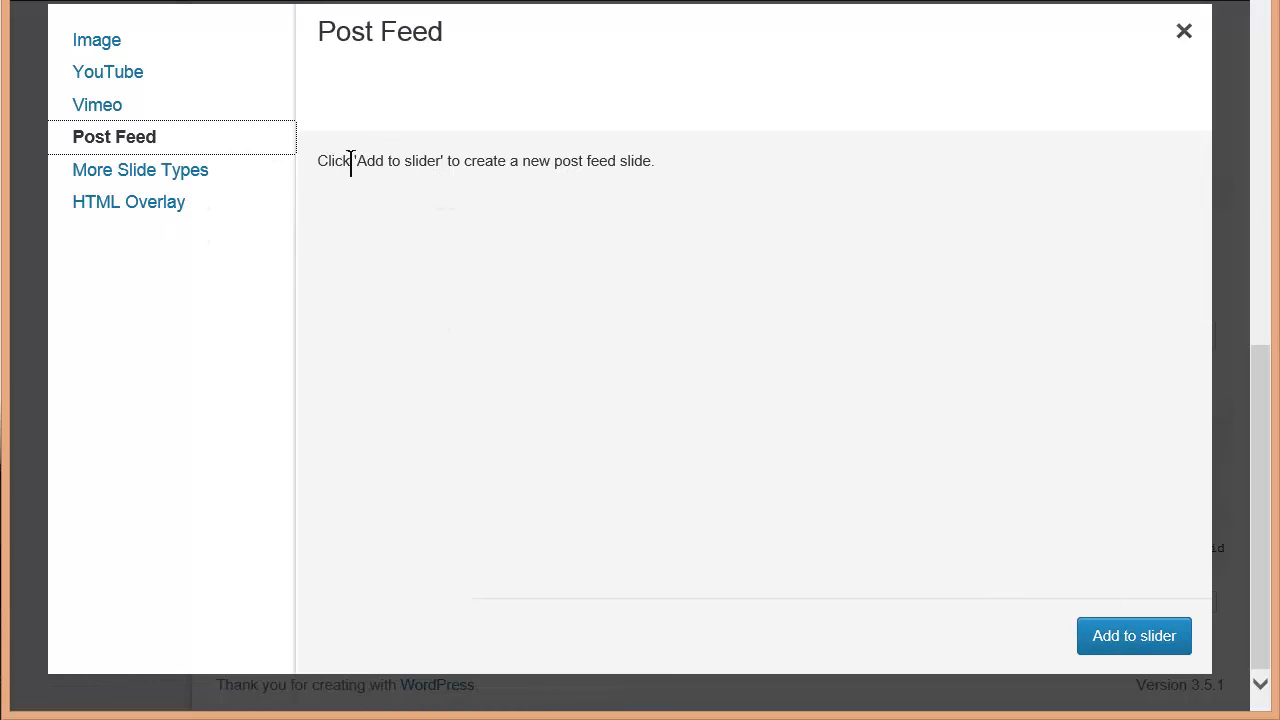
{"action": "left_click", "coordinate": [483, 162]}
{"action": "left_click_drag", "start_coordinate": [483, 162], "coordinate": [303, 157]}
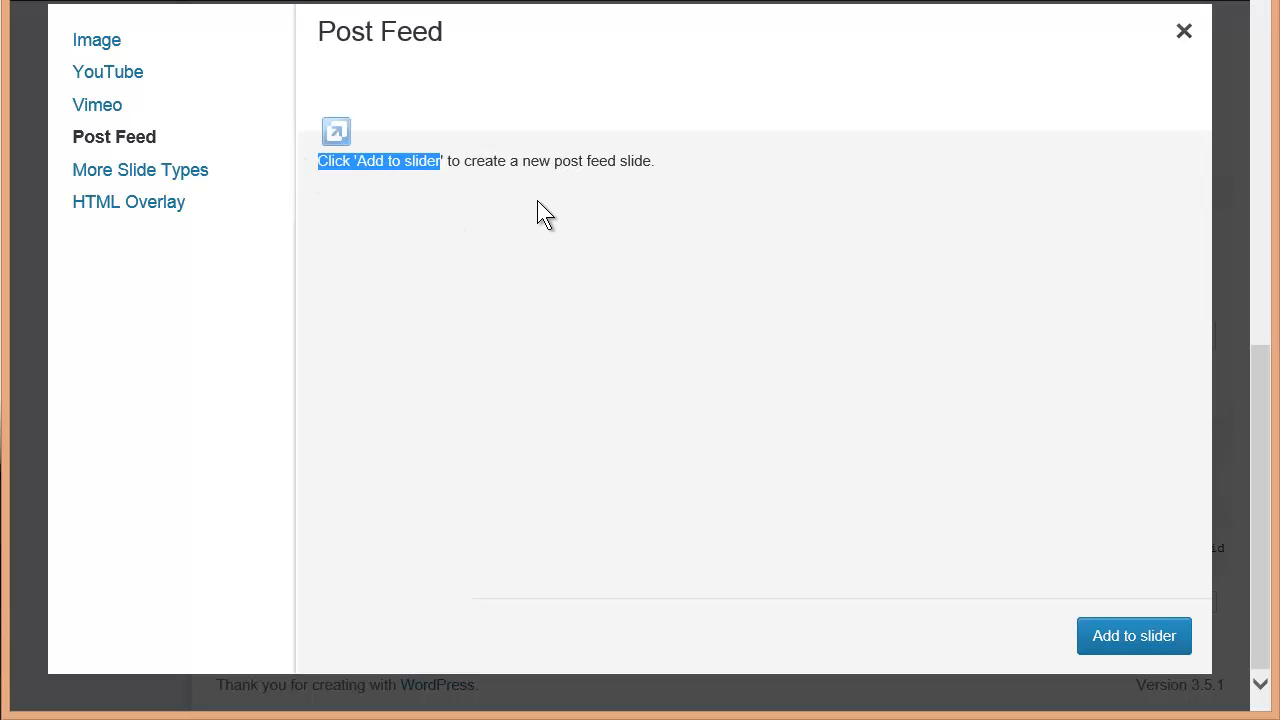
{"action": "left_click", "coordinate": [1121, 635]}
Restrict the post feed slide to the Featured Posts category
{"action": "scroll", "coordinate": [1063, 623], "scroll_direction": "down", "scroll_amount": 3}
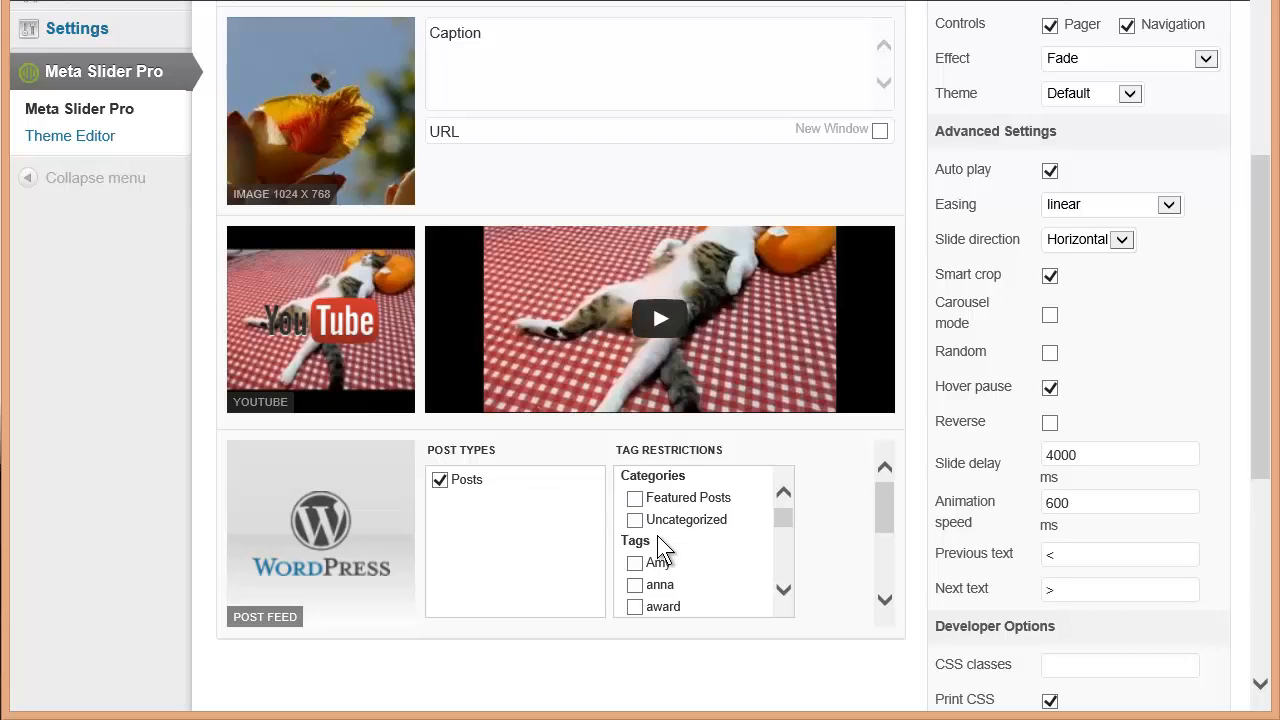
{"action": "left_click", "coordinate": [635, 499]}
{"action": "scroll", "coordinate": [829, 171], "scroll_direction": "up", "scroll_amount": 5}
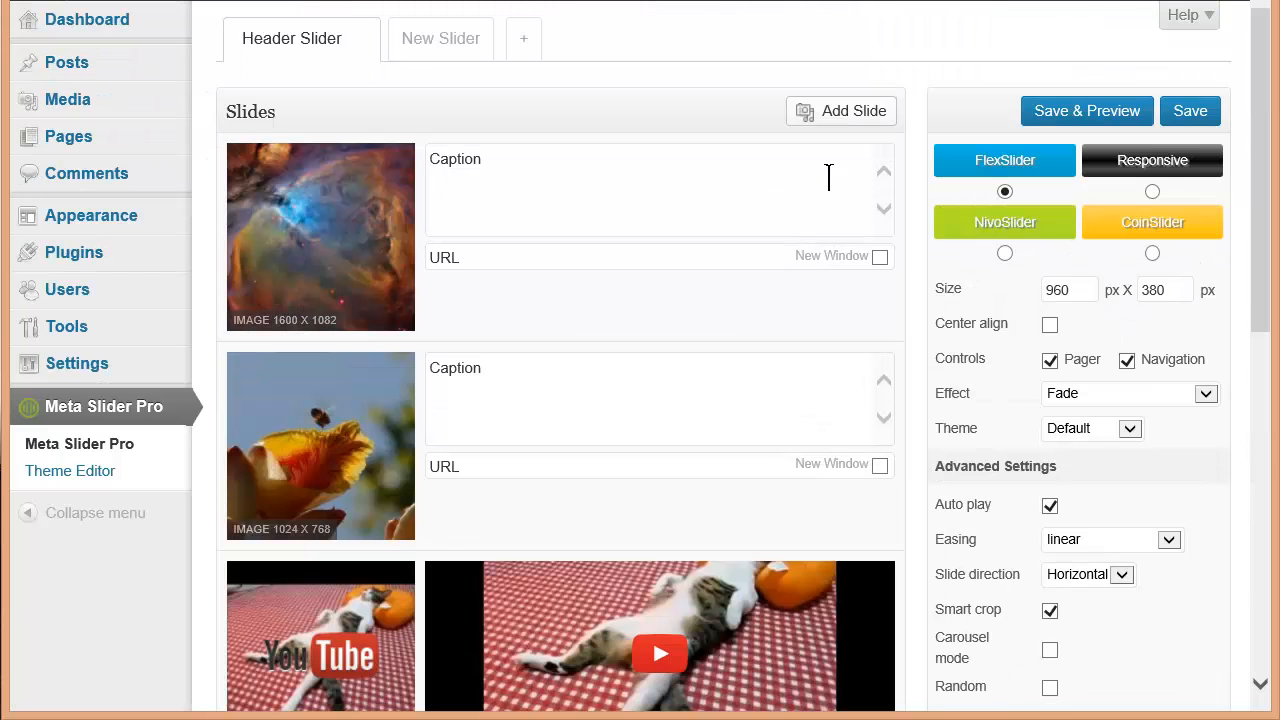
Add an HTML Overlay slide using the orion-nebula image as its background
{"action": "left_click", "coordinate": [837, 109]}
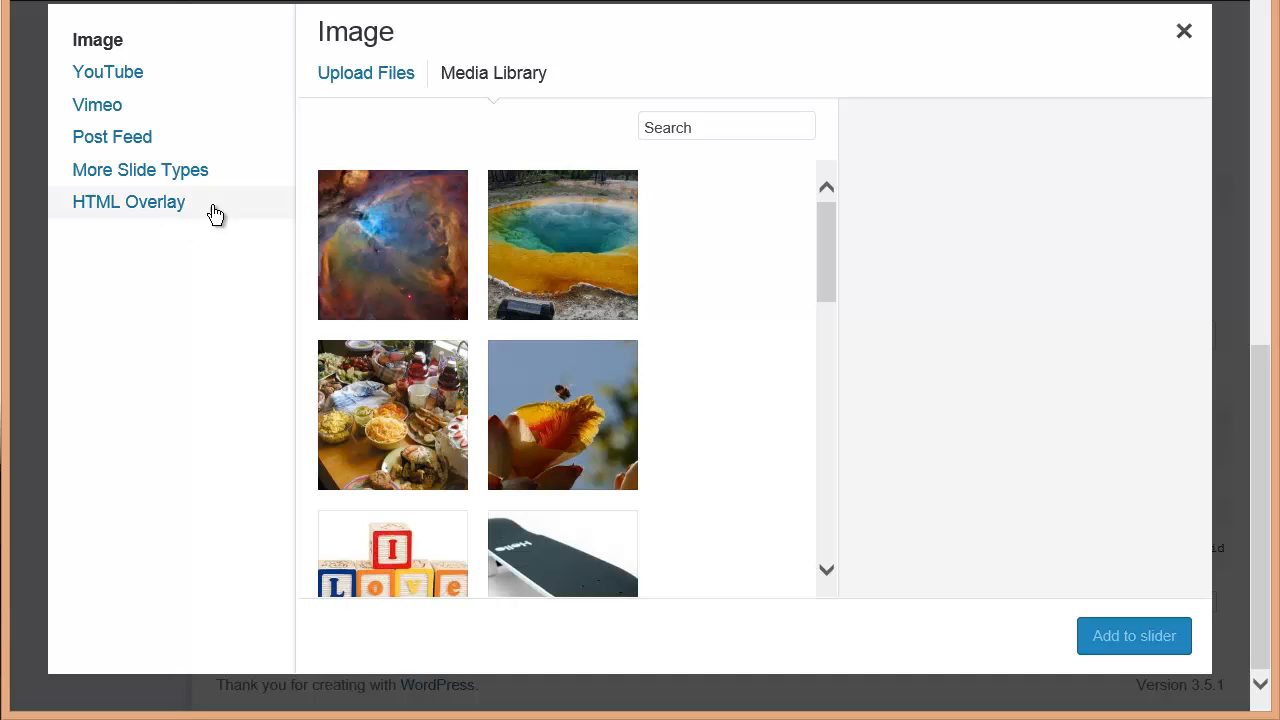
{"action": "left_click", "coordinate": [170, 208]}
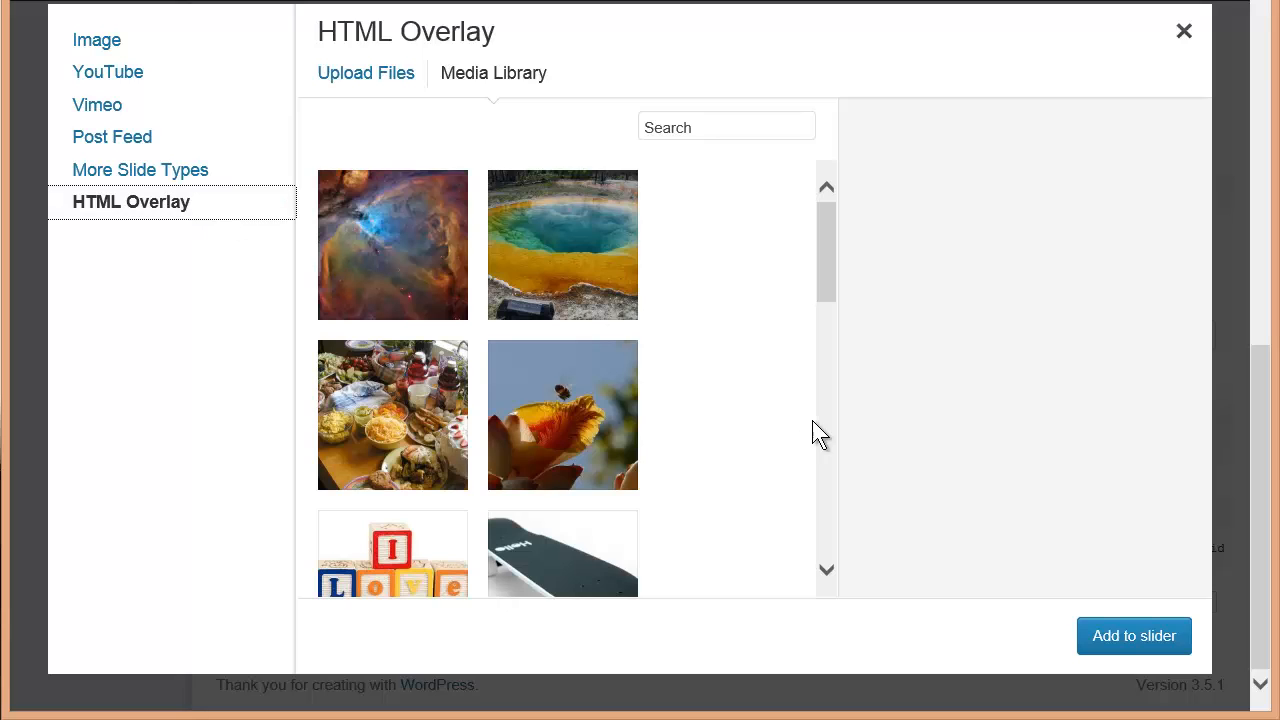
{"action": "left_click", "coordinate": [378, 276]}
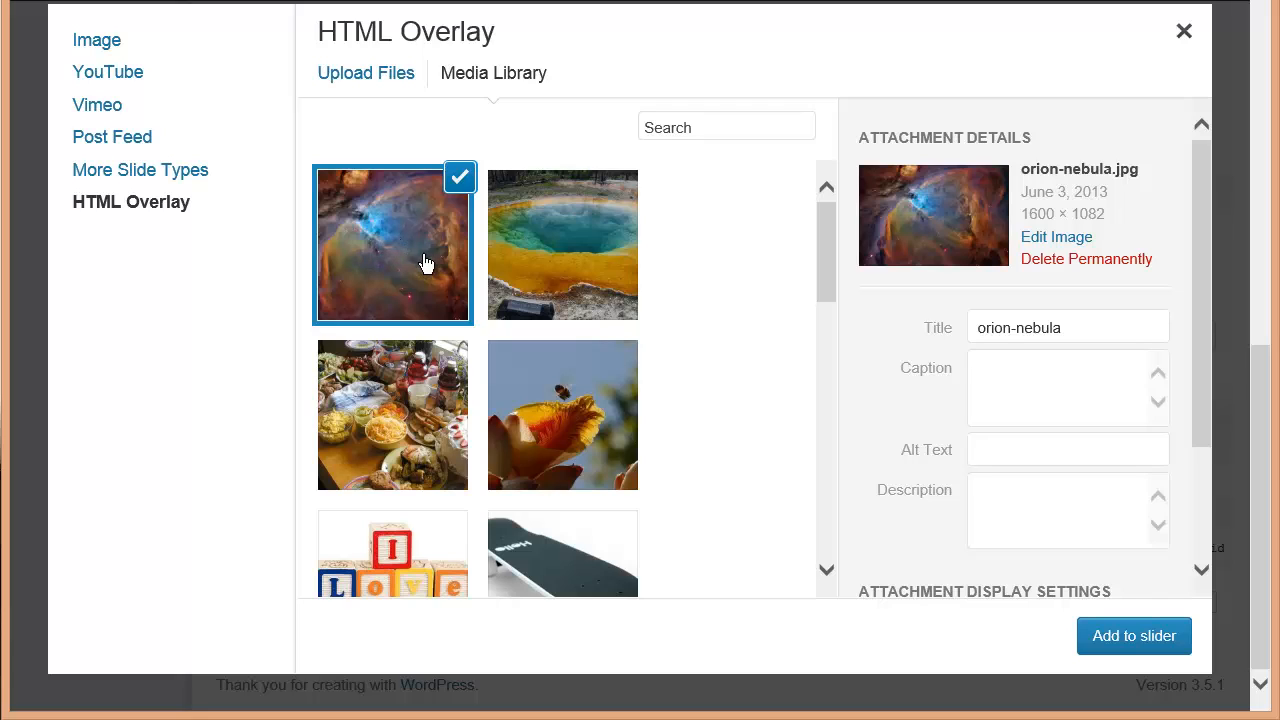
{"action": "left_click", "coordinate": [1100, 637]}
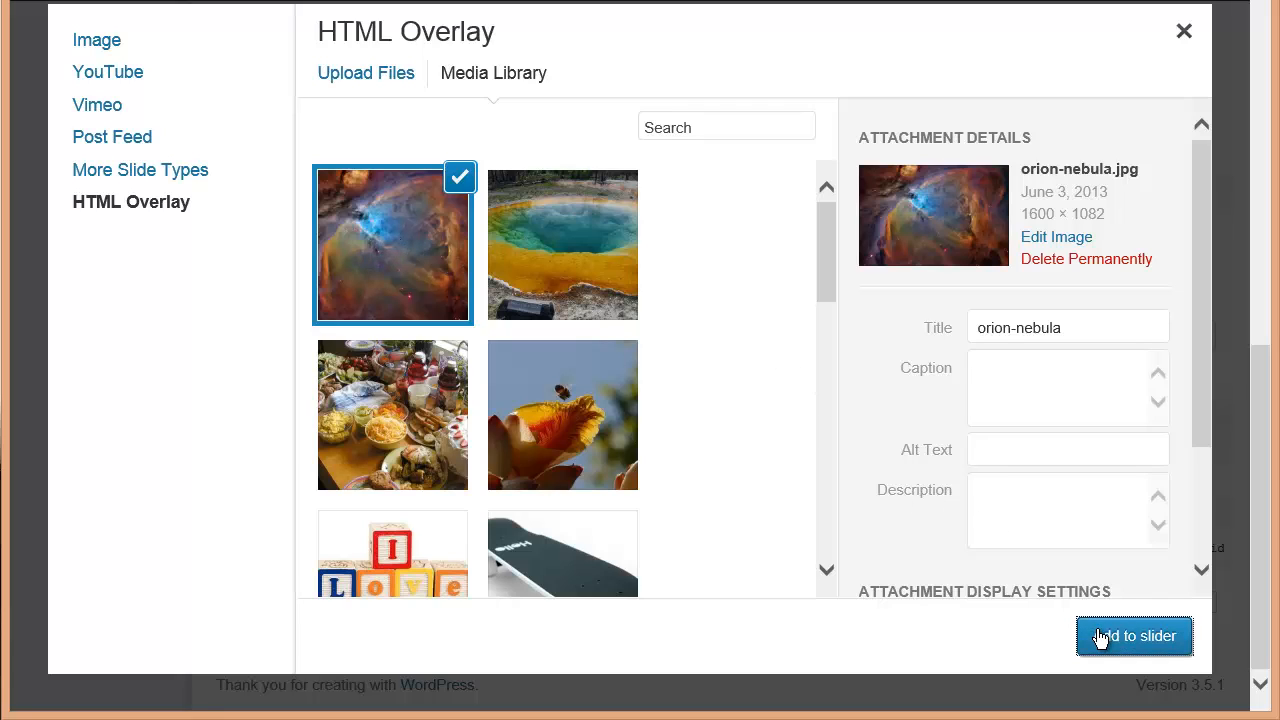
Paste the prepared HTML and CSS overlay code into the overlay slide's code editor
{"action": "scroll", "coordinate": [1073, 600], "scroll_direction": "down", "scroll_amount": 6}
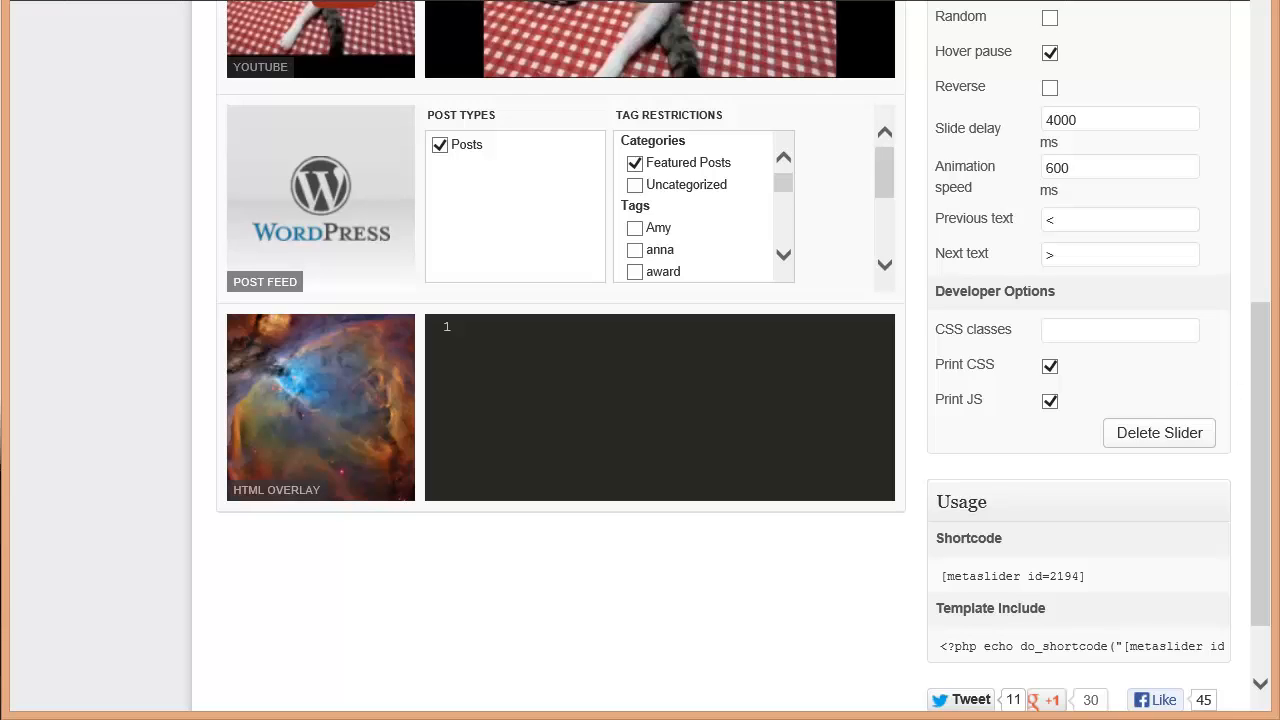
{"action": "left_click", "coordinate": [575, 381]}
{"action": "key", "text": "ctrl+v"}
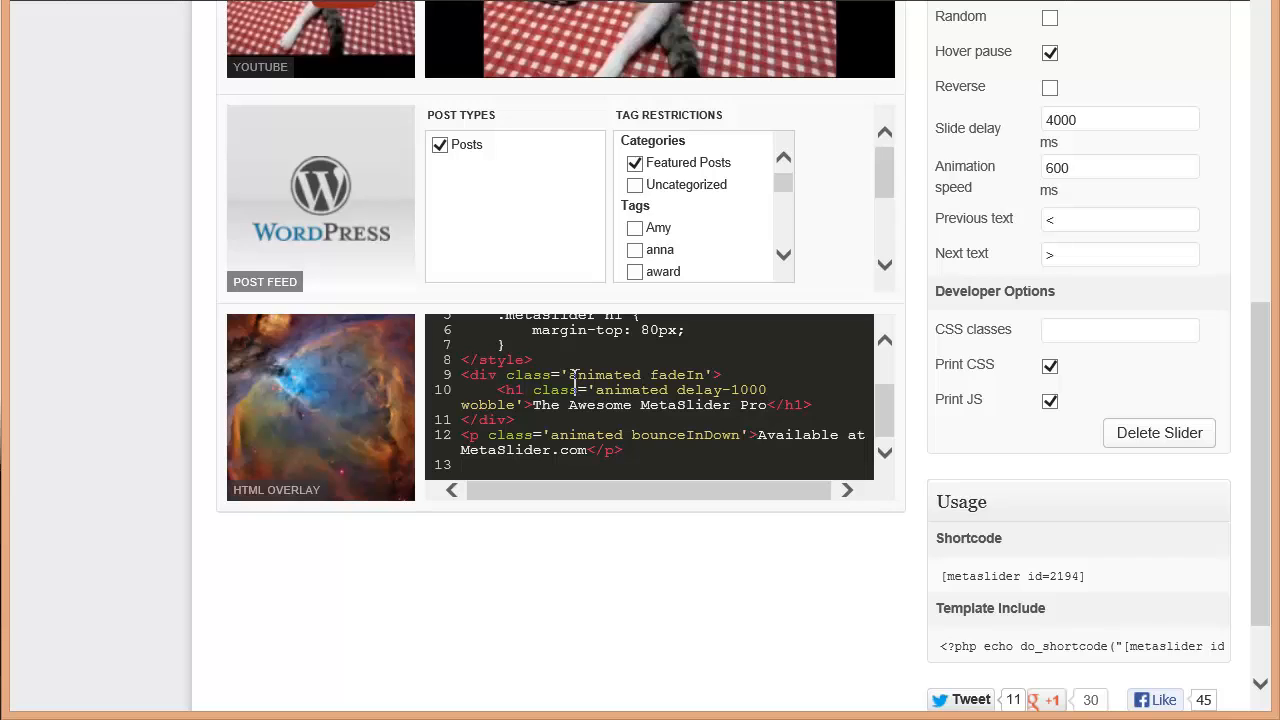
Examine the post feed slide's caption, link, order and limit settings and the overlay code
{"action": "scroll", "coordinate": [691, 575], "scroll_direction": "up", "scroll_amount": 4}
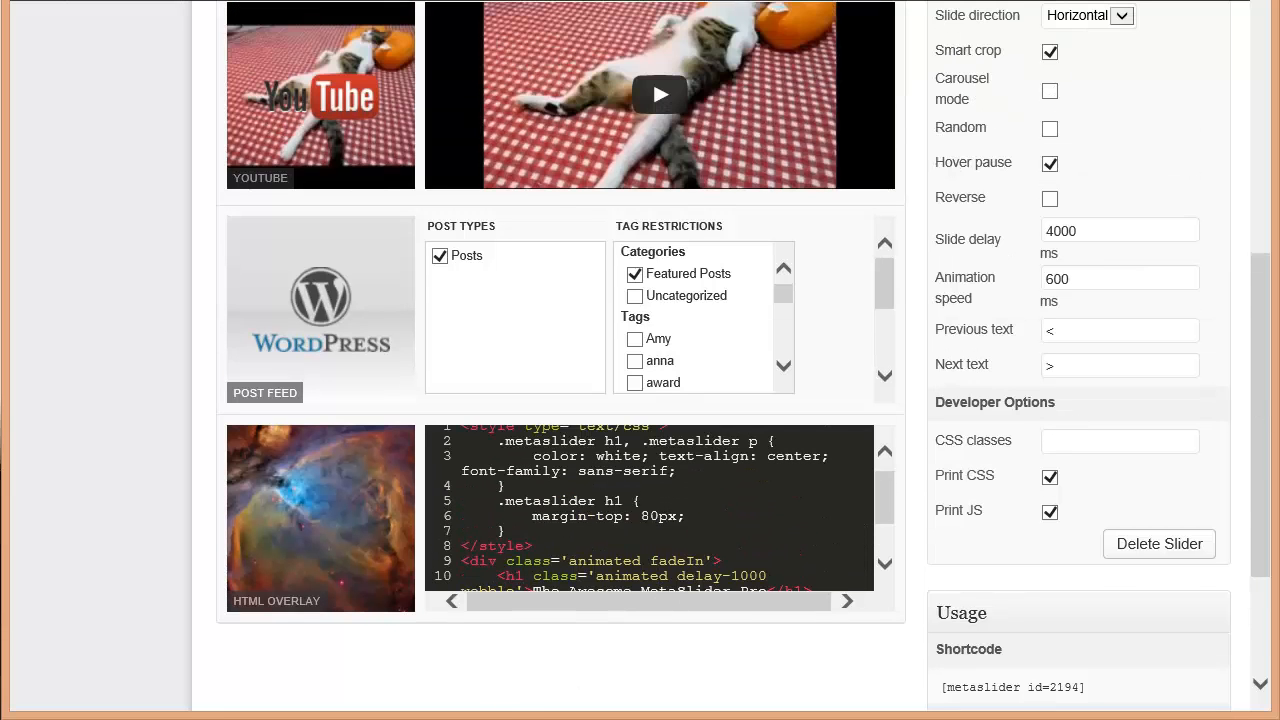
{"action": "left_click_drag", "start_coordinate": [1267, 400], "coordinate": [1265, 450]}
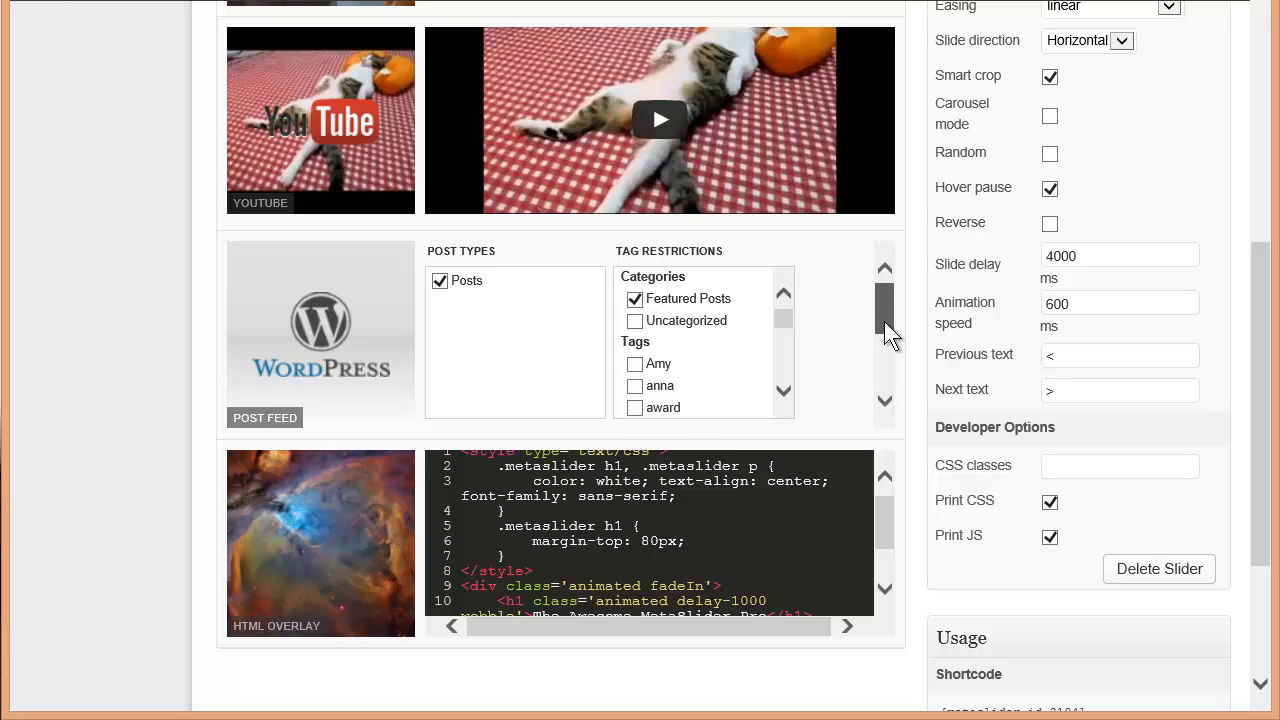
{"action": "left_click_drag", "start_coordinate": [884, 321], "coordinate": [891, 365]}
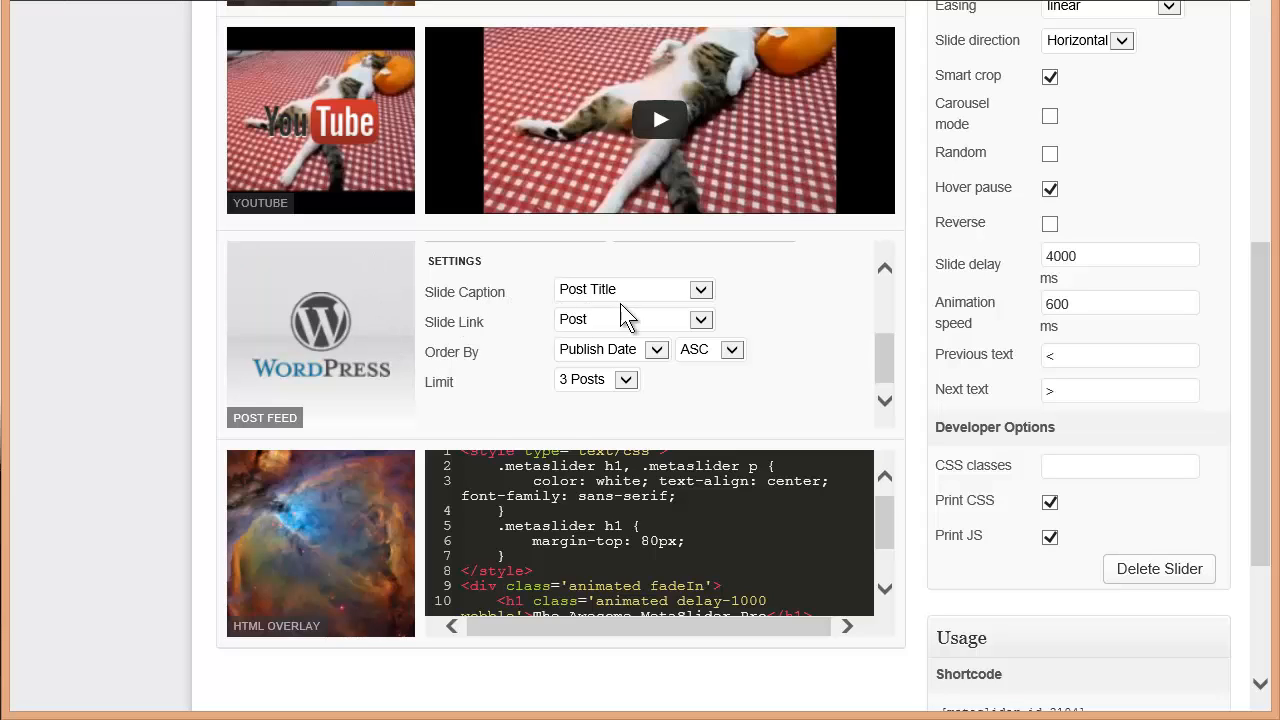
{"action": "left_click", "coordinate": [699, 291]}
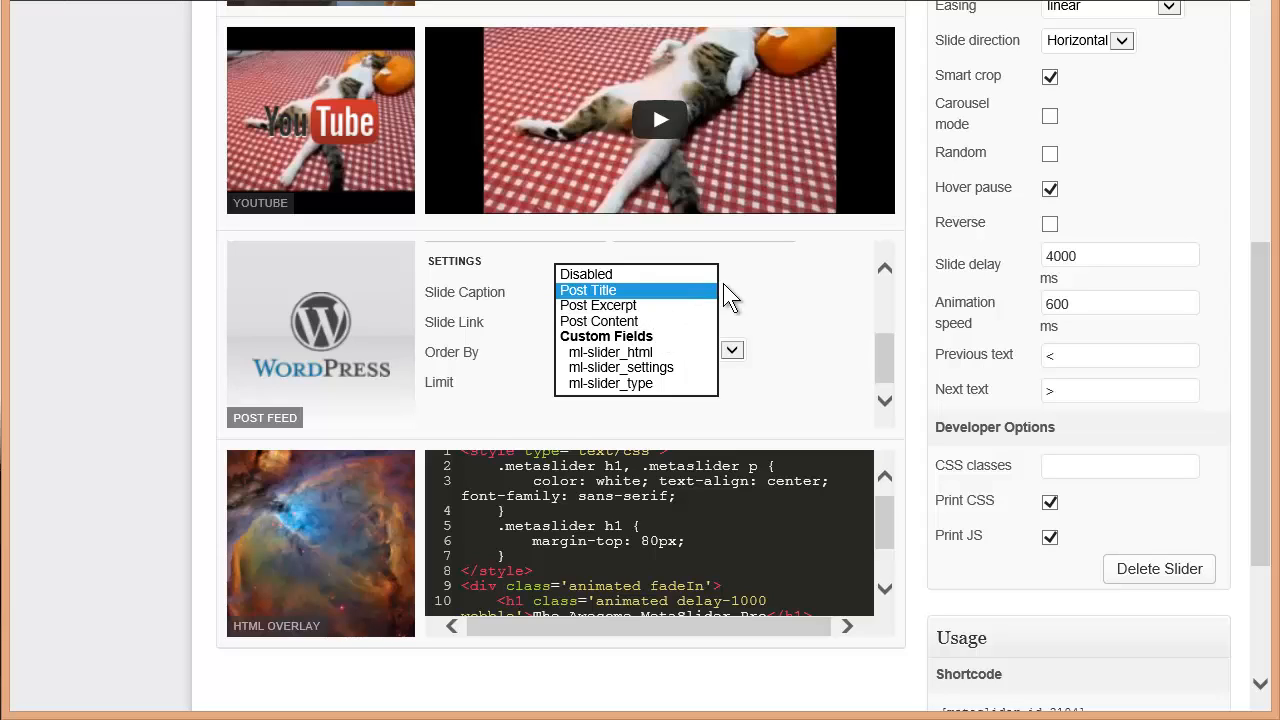
{"action": "left_click", "coordinate": [807, 289]}
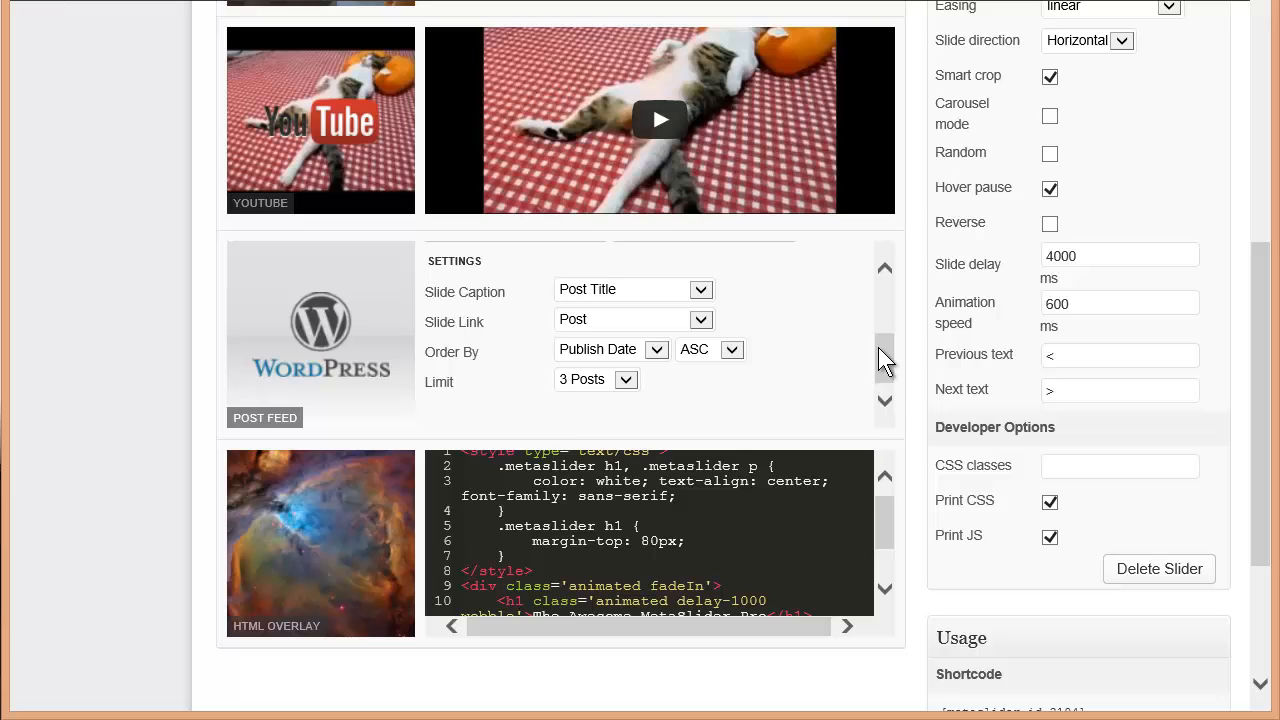
{"action": "left_click_drag", "start_coordinate": [878, 347], "coordinate": [884, 374]}
{"action": "mouse_move", "coordinate": [884, 528]}
{"action": "left_mouse_down"}
{"action": "mouse_move", "coordinate": [886, 572]}
{"action": "mouse_move", "coordinate": [886, 520]}
{"action": "left_mouse_up"}
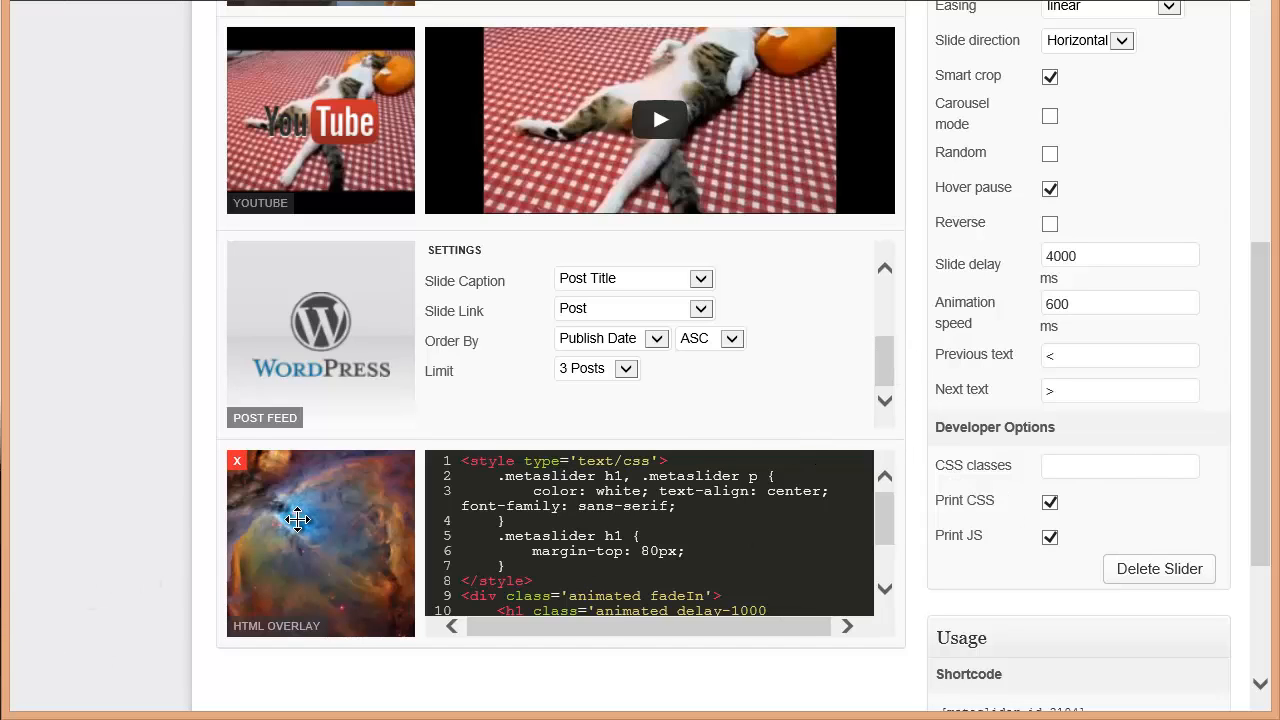
{"action": "left_click_drag", "start_coordinate": [1262, 502], "coordinate": [1264, 265]}
Delete the orion-nebula image slide from the top of the slide list and save the slider
{"action": "mouse_move", "coordinate": [294, 240]}
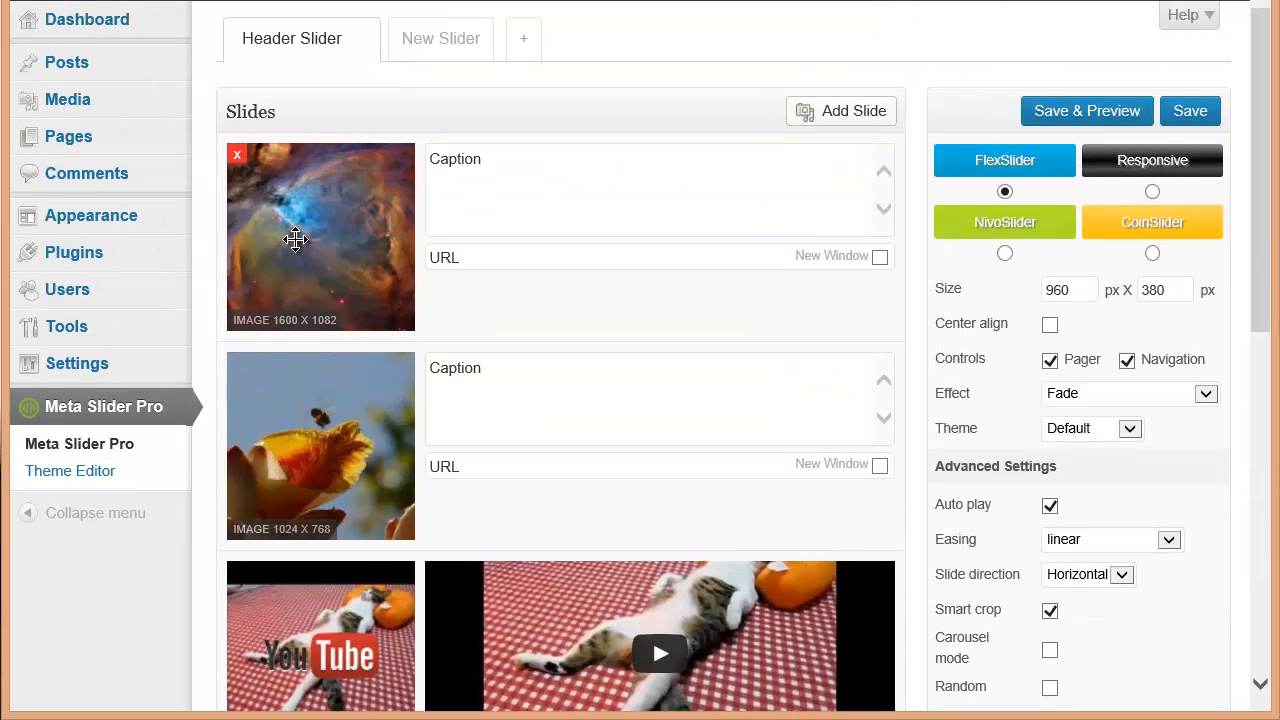
{"action": "left_click", "coordinate": [240, 158]}
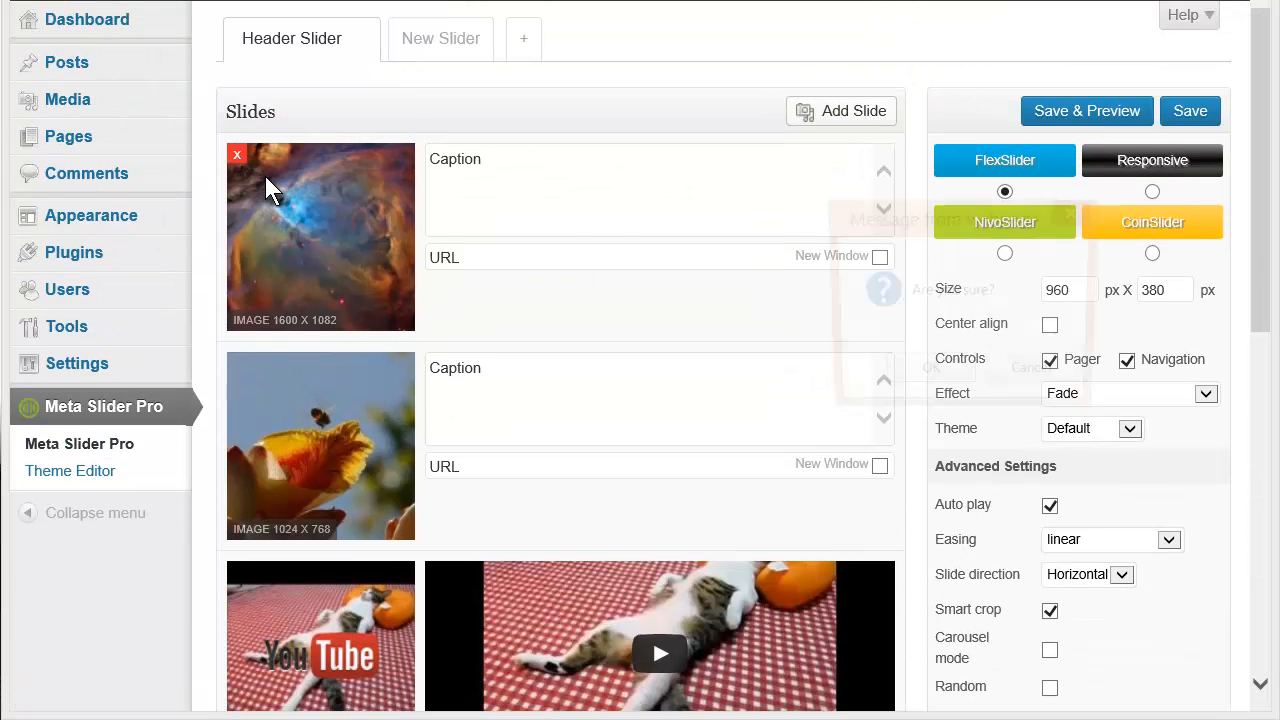
{"action": "left_click", "coordinate": [905, 374]}
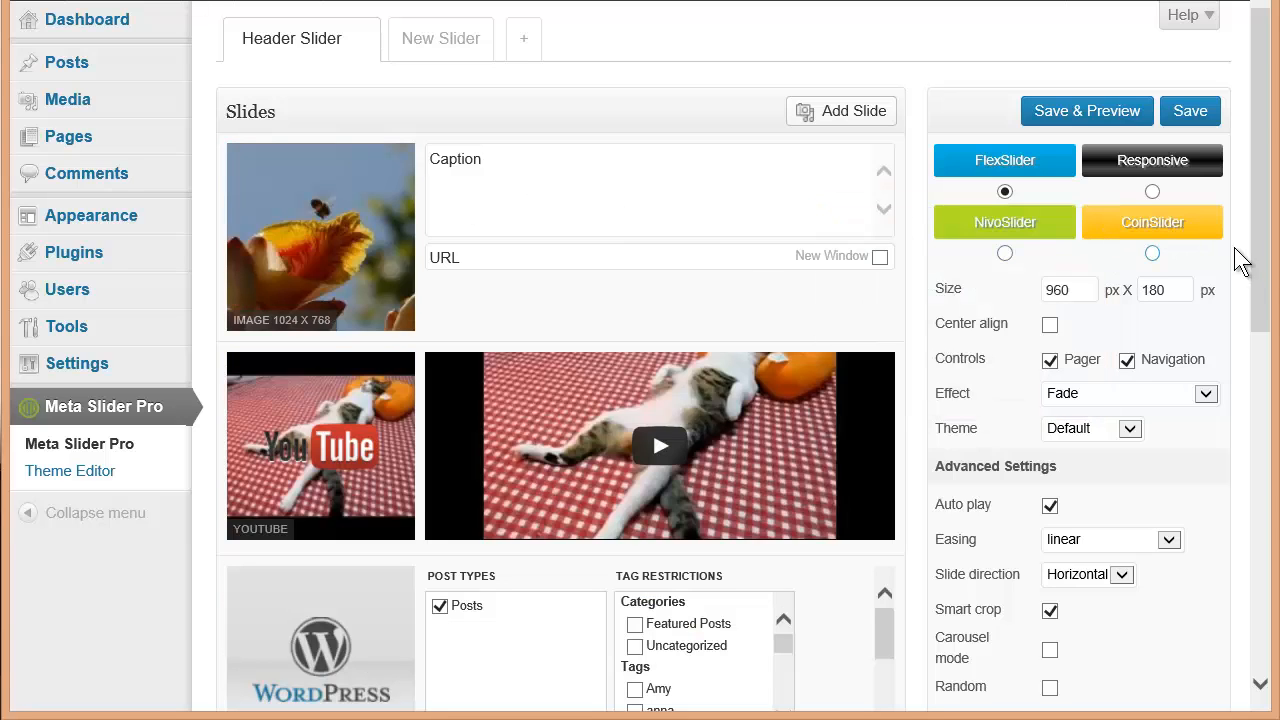
{"action": "left_click_drag", "start_coordinate": [1257, 266], "coordinate": [1260, 205]}
{"action": "left_click", "coordinate": [1173, 123]}
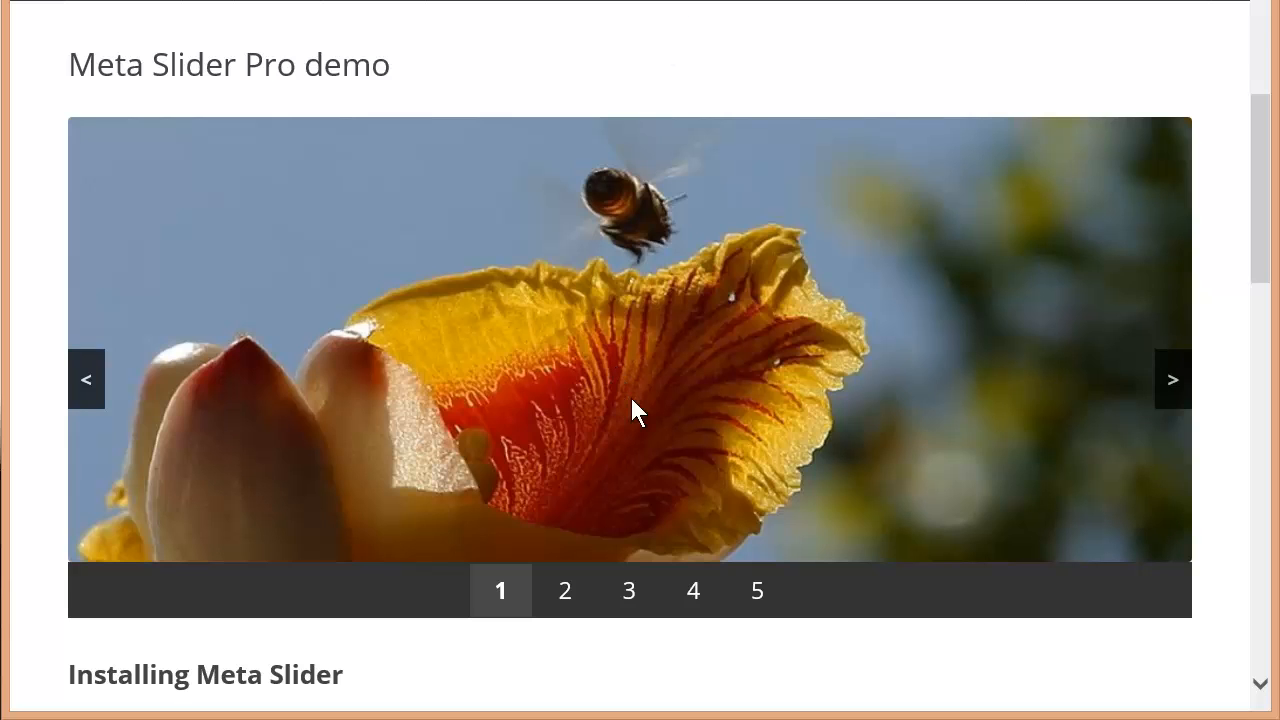
Preview the slider on the demo page by stepping through all five slides and playing the YouTube video
{"action": "left_click", "coordinate": [574, 596]}
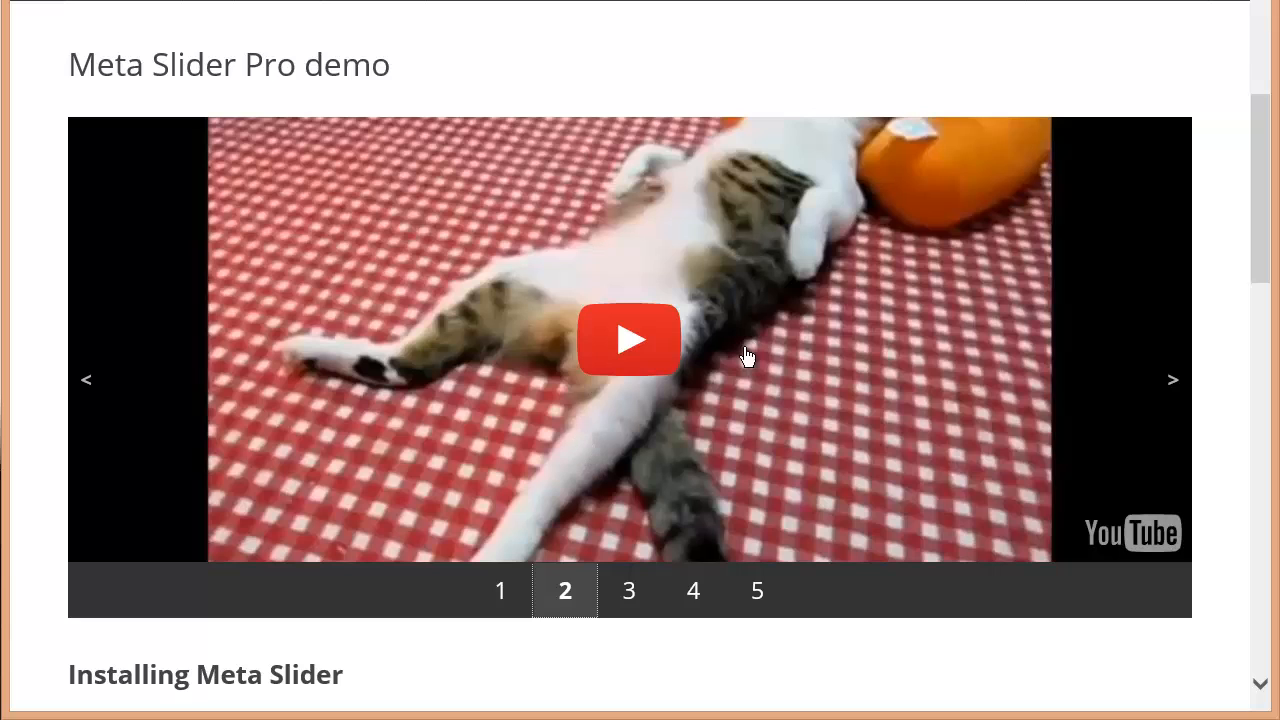
{"action": "left_click", "coordinate": [621, 334]}
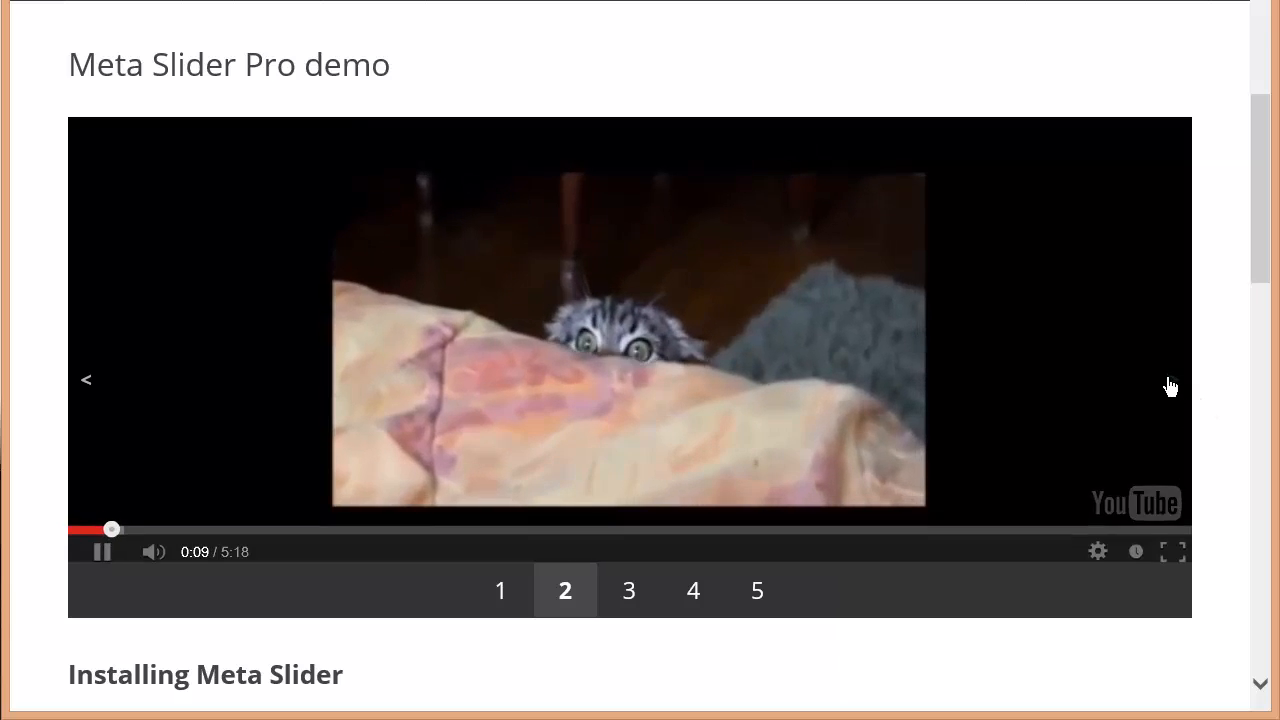
{"action": "left_click", "coordinate": [622, 592]}
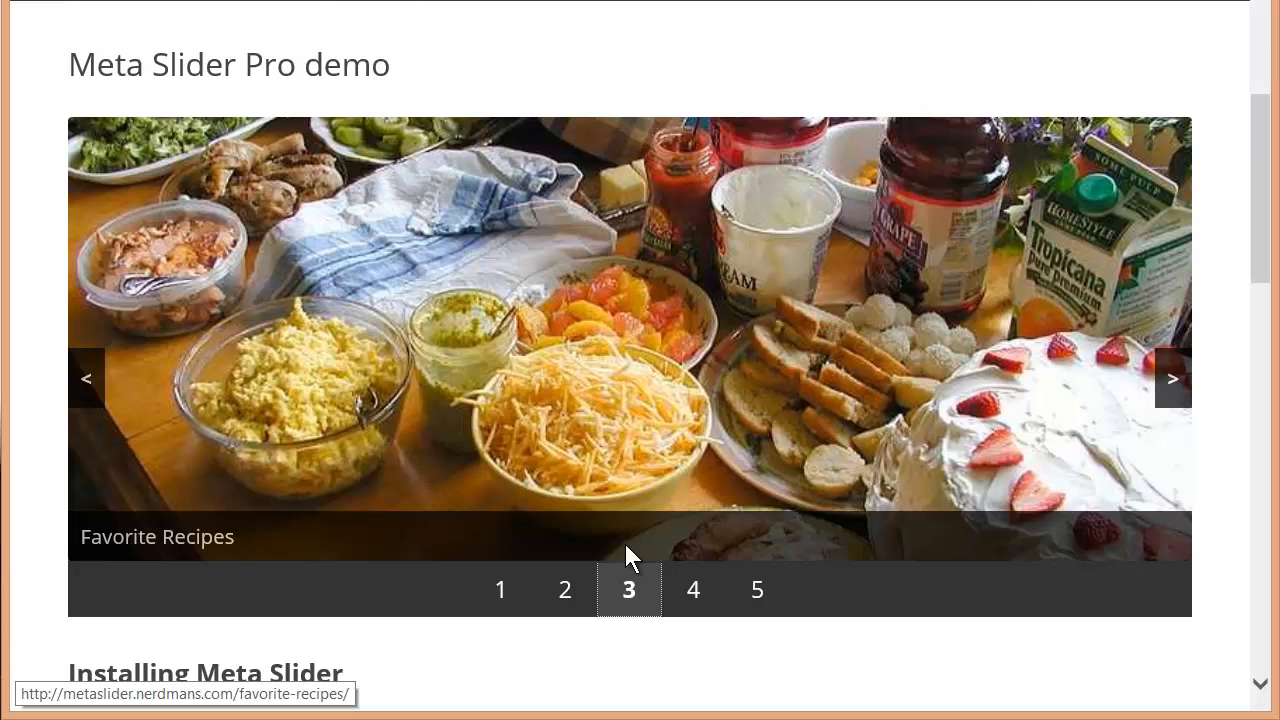
{"action": "left_click", "coordinate": [689, 590]}
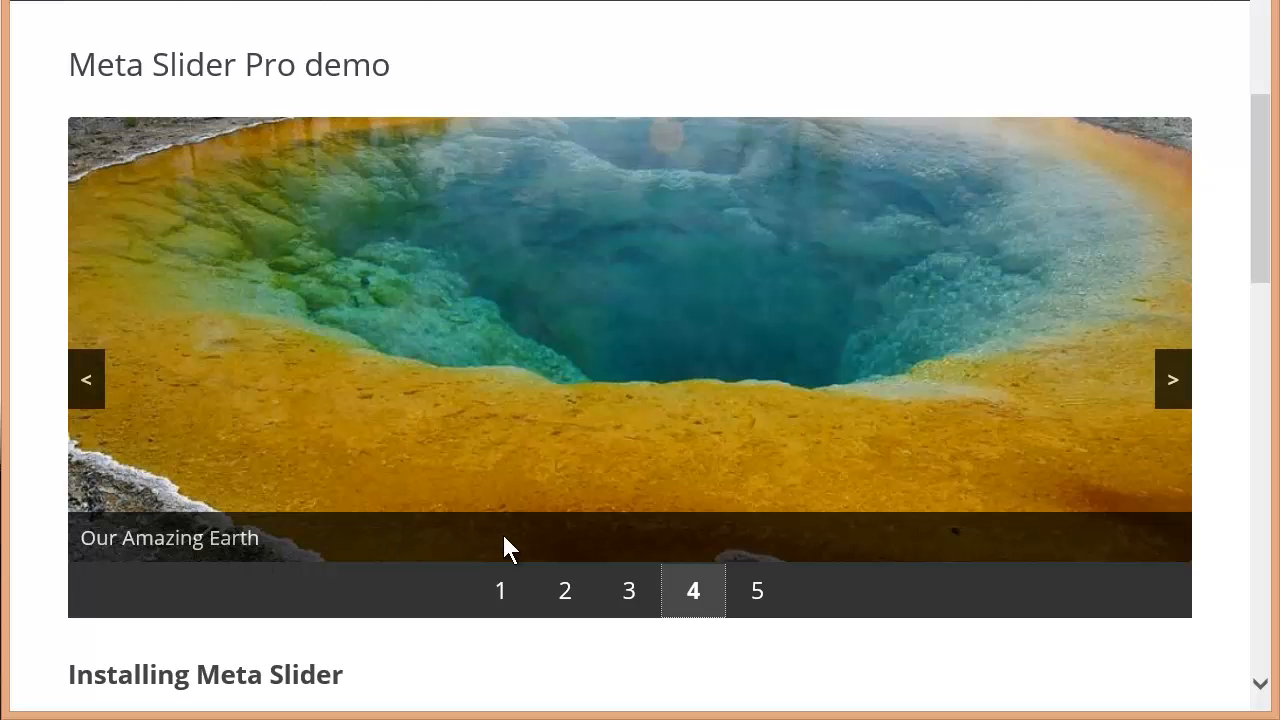
{"action": "left_click", "coordinate": [758, 591]}
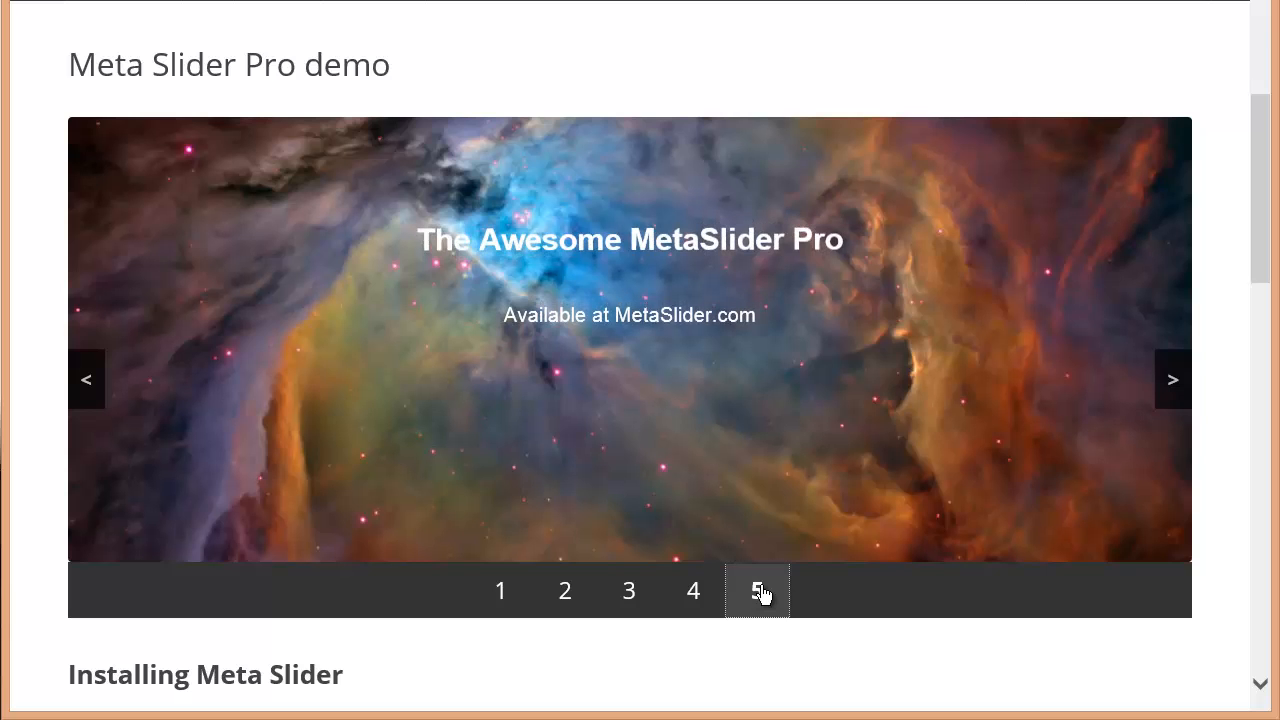